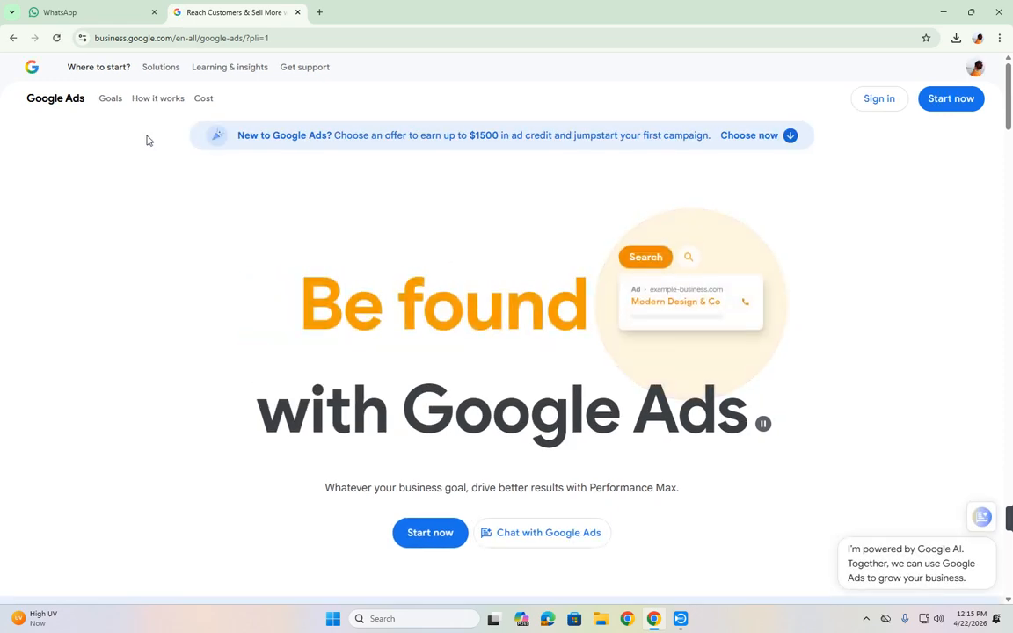
{"action": "left_click", "coordinate": [147, 80]}
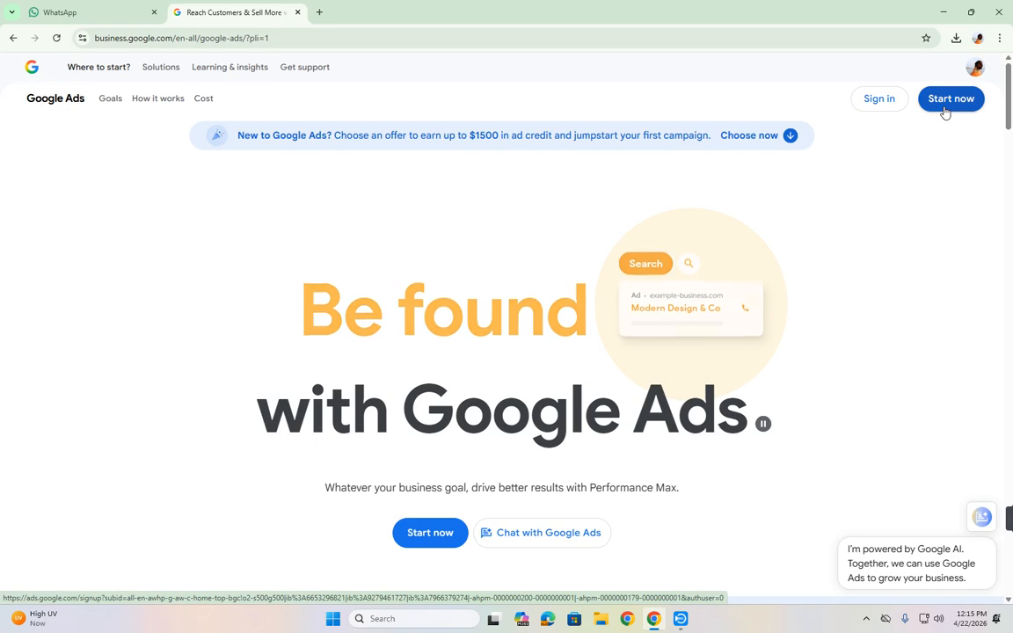
{"action": "left_click", "coordinate": [430, 533]}
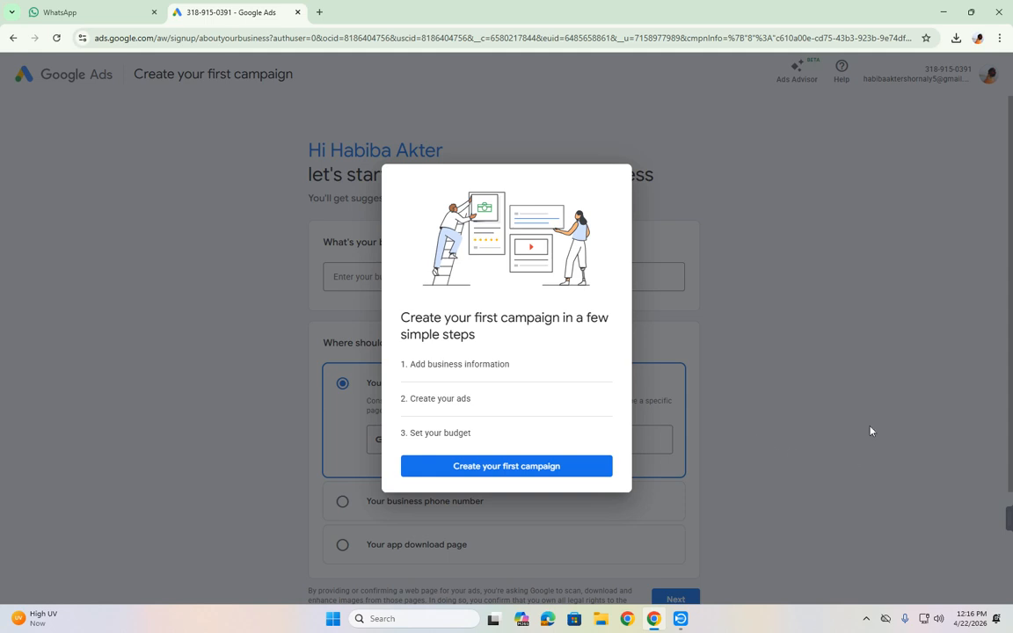
{"action": "left_click", "coordinate": [544, 467]}
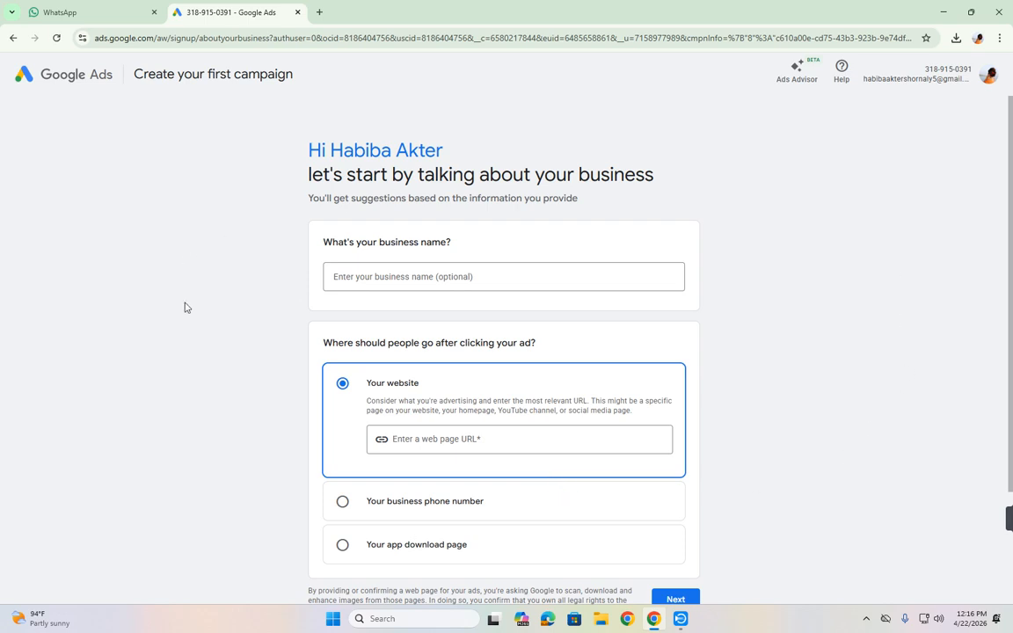
{"action": "left_click", "coordinate": [395, 278]}
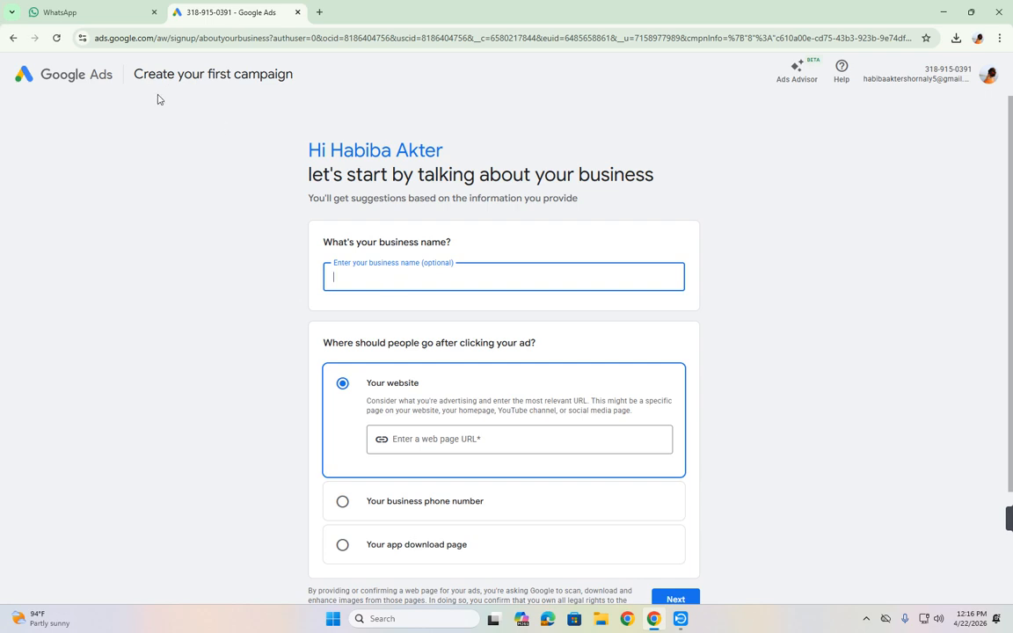
{"action": "left_click", "coordinate": [12, 38]}
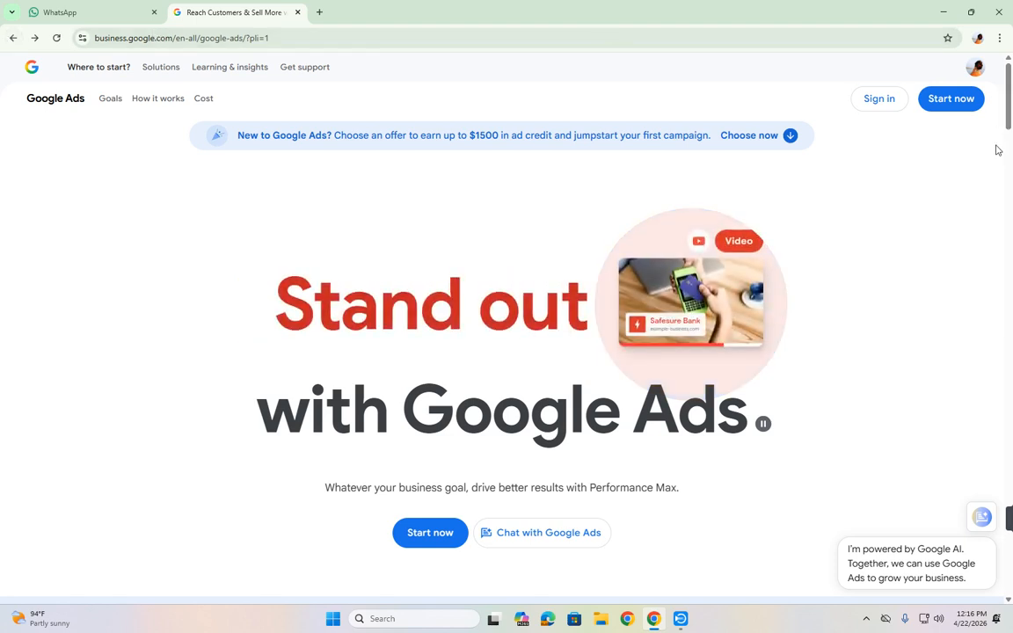
Step: Start the Google Ads sign-up from the home page and enter the business name
{"action": "left_click", "coordinate": [953, 100]}
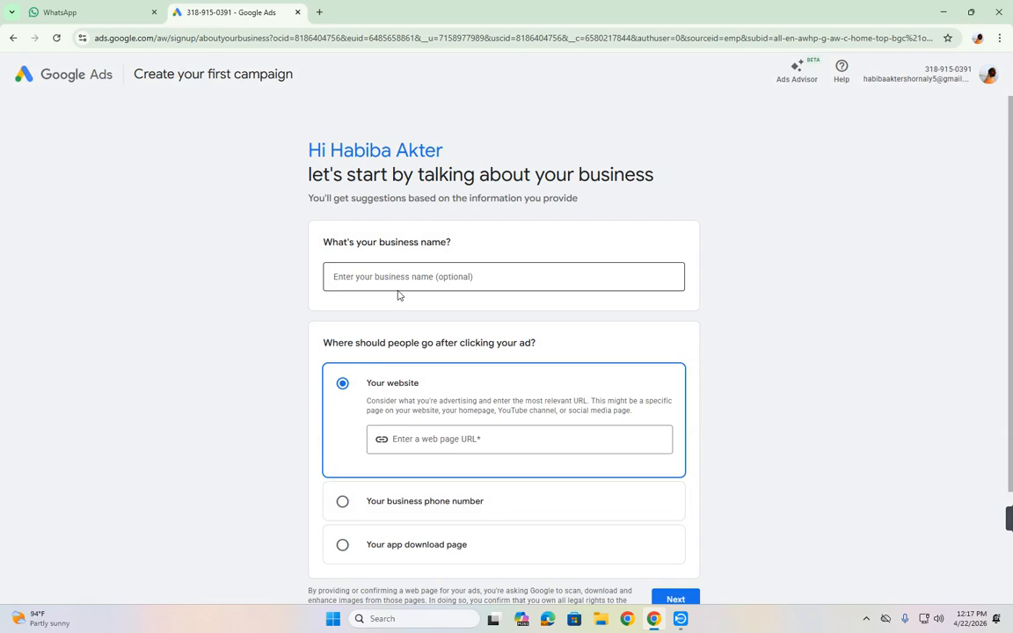
{"action": "left_click", "coordinate": [418, 278]}
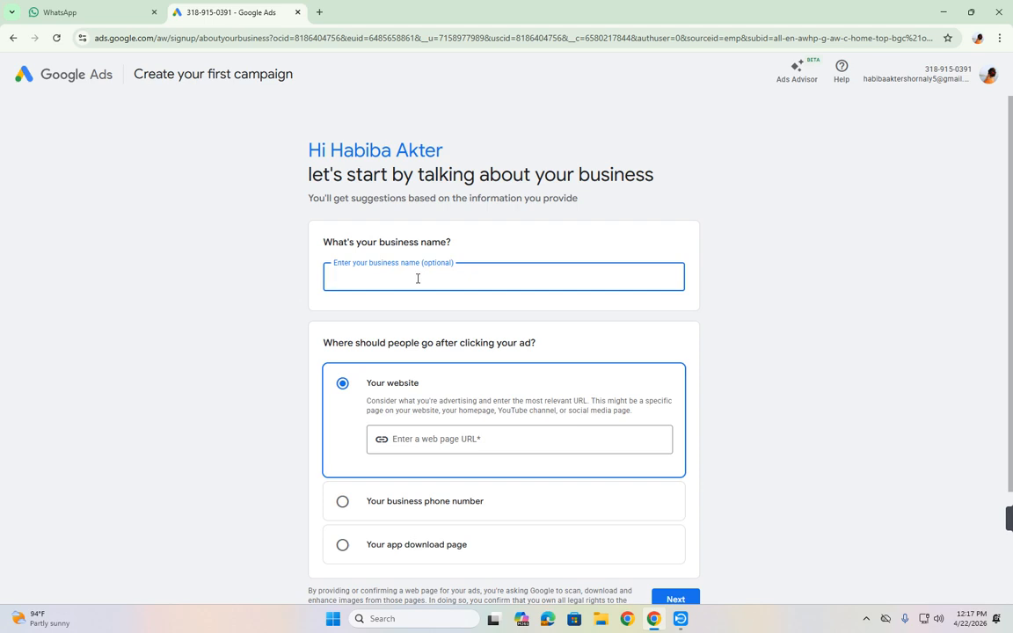
{"action": "type", "text": "Habiba"}
{"action": "left_click", "coordinate": [501, 443]}
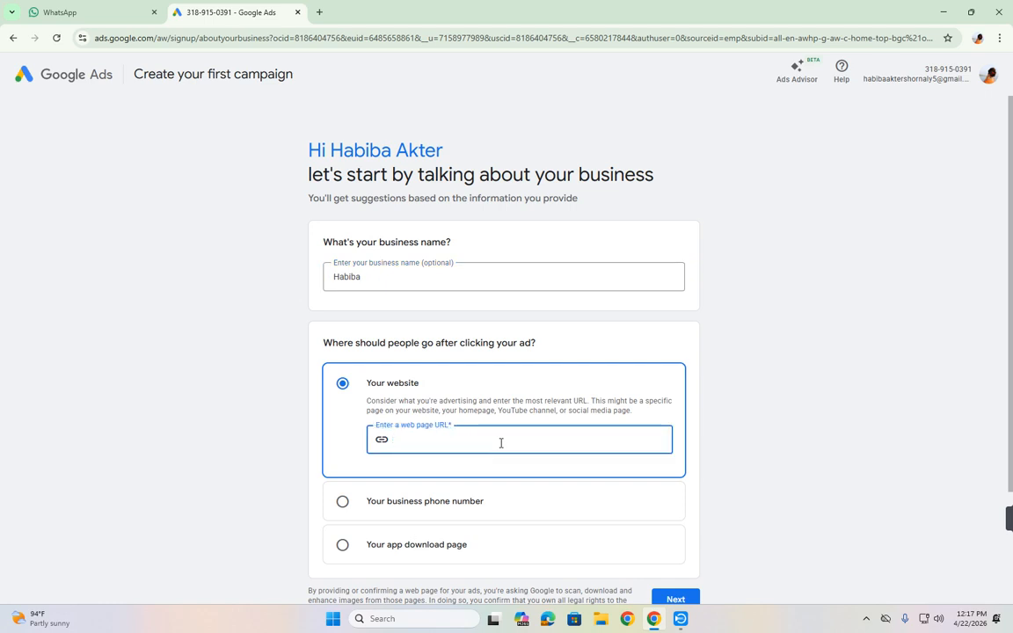
{"action": "left_click", "coordinate": [318, 13]}
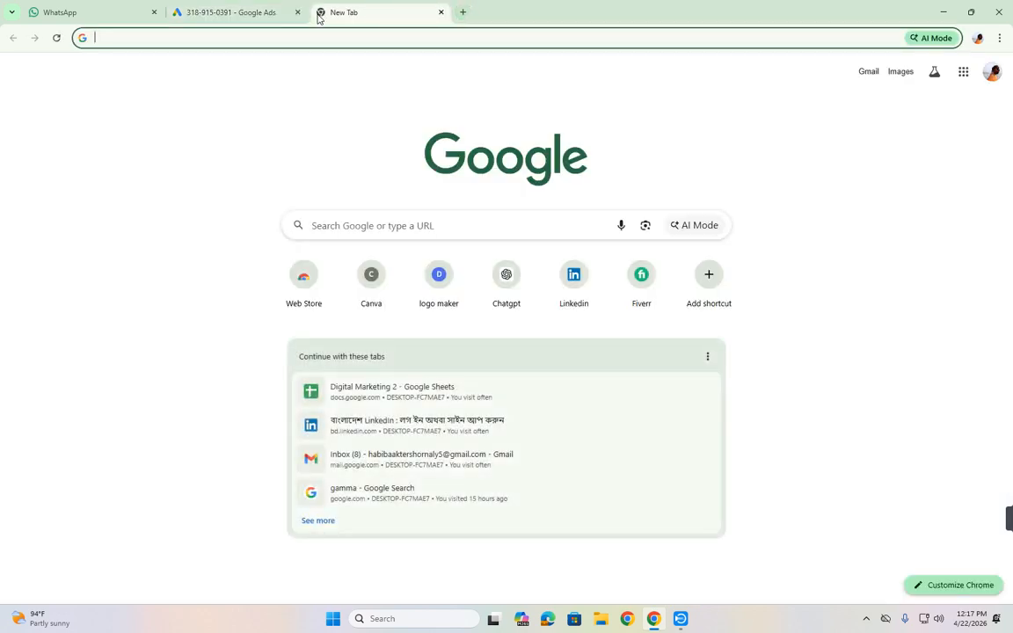
{"action": "left_click", "coordinate": [444, 292]}
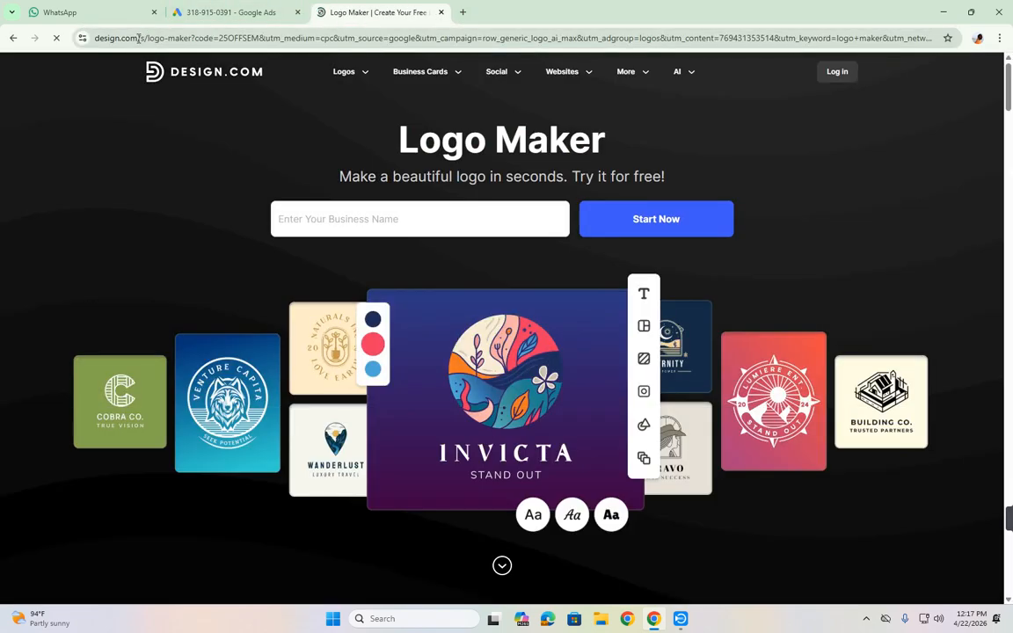
{"action": "left_click_drag", "start_coordinate": [139, 39], "coordinate": [85, 34]}
{"action": "key", "text": "ctrl+c"}
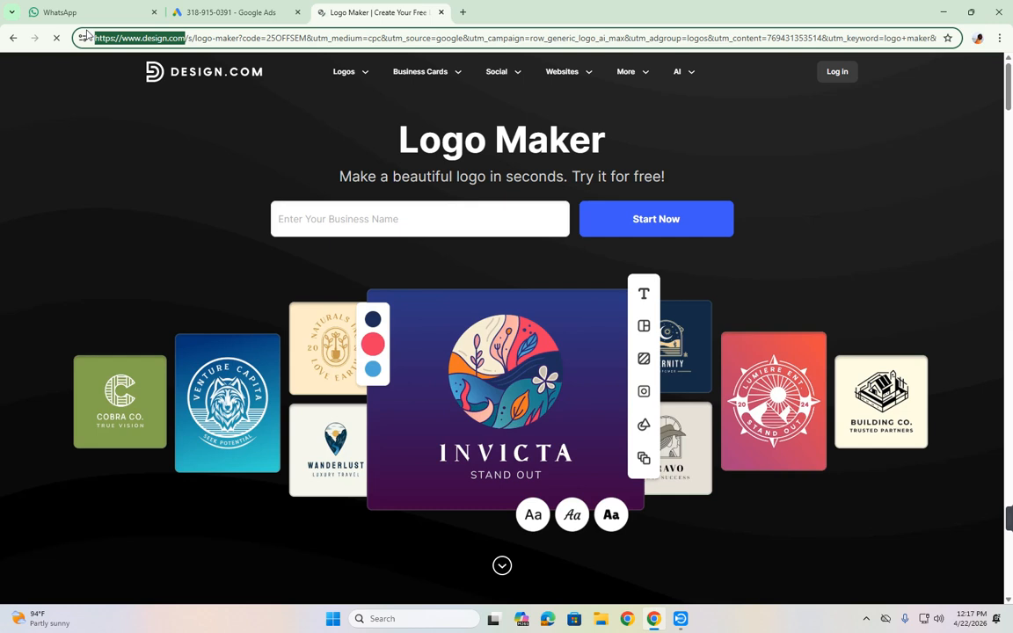
{"action": "left_click", "coordinate": [247, 9]}
{"action": "key", "text": "ctrl+a"}
{"action": "key", "text": "ctrl+v"}
{"action": "left_click", "coordinate": [815, 401]}
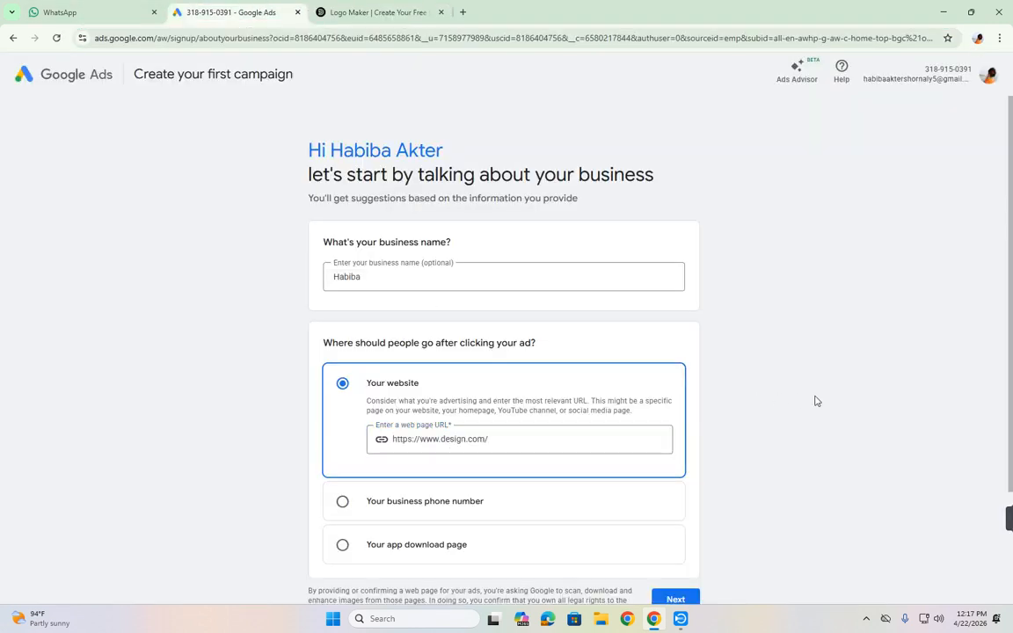
Step: Check the entered website against the open Design.com page and submit the business name and web page
{"action": "scroll", "coordinate": [815, 401], "scroll_direction": "down", "scroll_amount": 2}
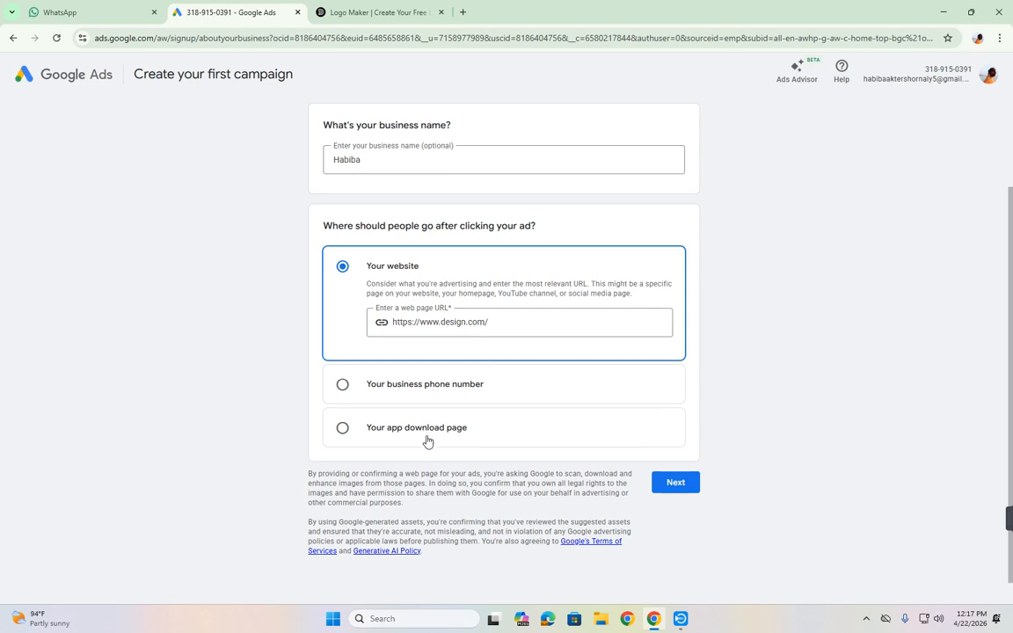
{"action": "scroll", "coordinate": [428, 440], "scroll_direction": "up", "scroll_amount": 2}
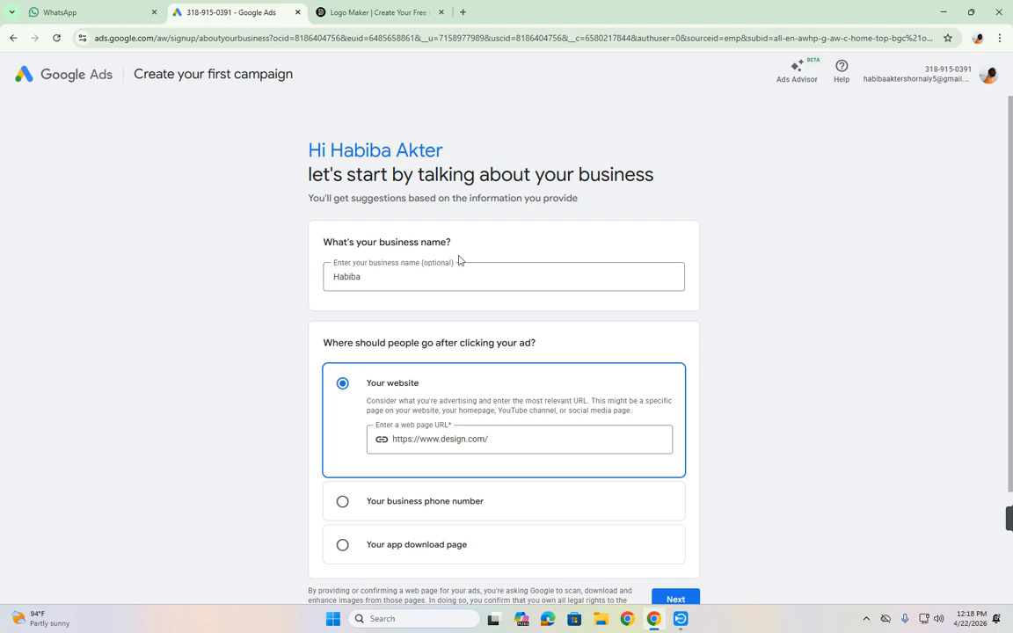
{"action": "scroll", "coordinate": [766, 361], "scroll_direction": "down", "scroll_amount": 1}
{"action": "scroll", "coordinate": [766, 362], "scroll_direction": "down", "scroll_amount": 2}
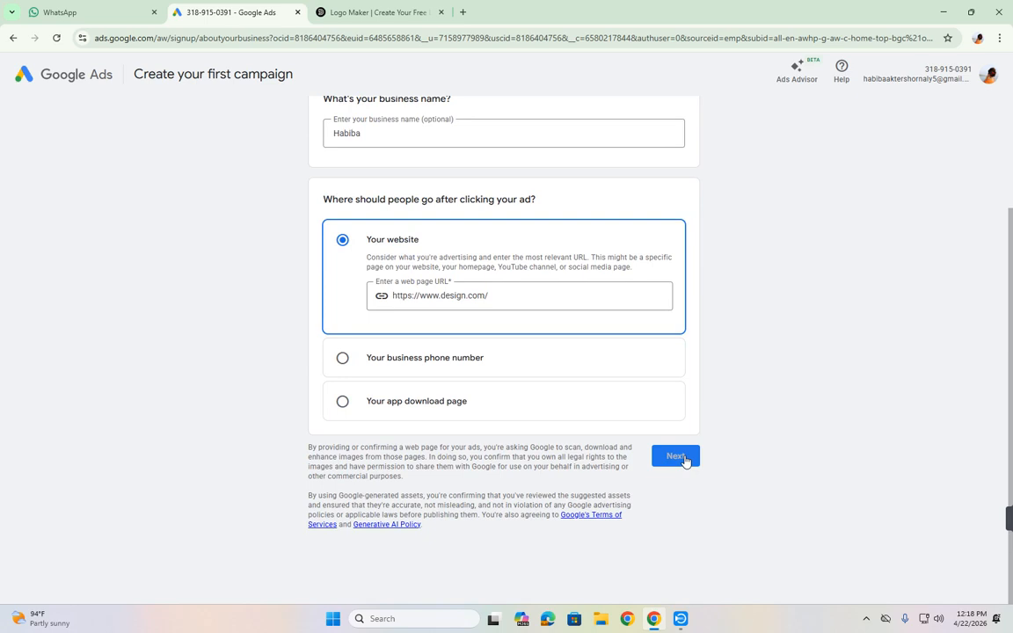
{"action": "left_click", "coordinate": [516, 290]}
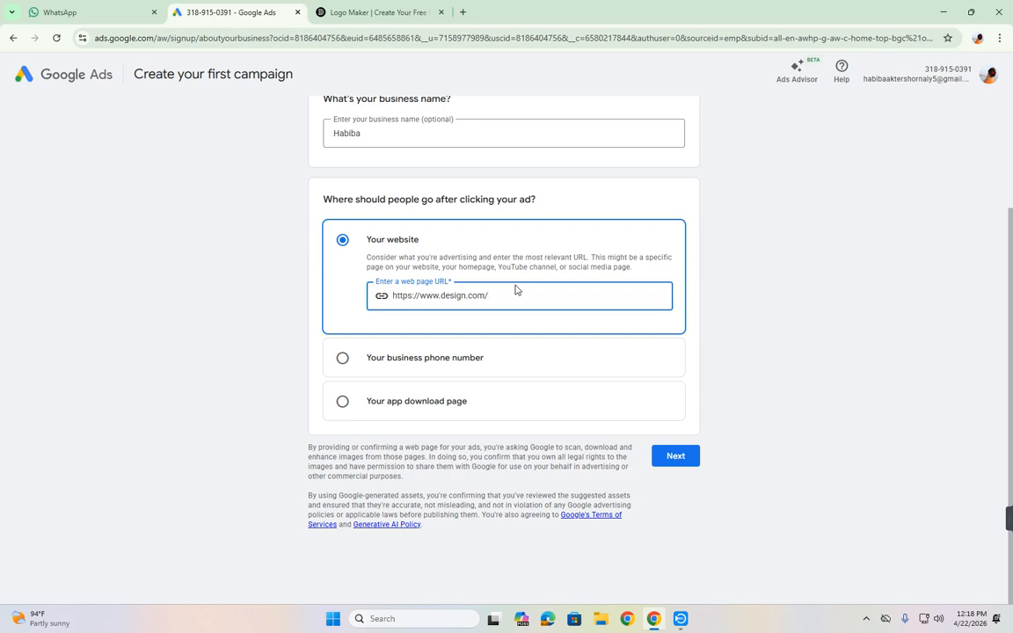
{"action": "left_click", "coordinate": [387, 8]}
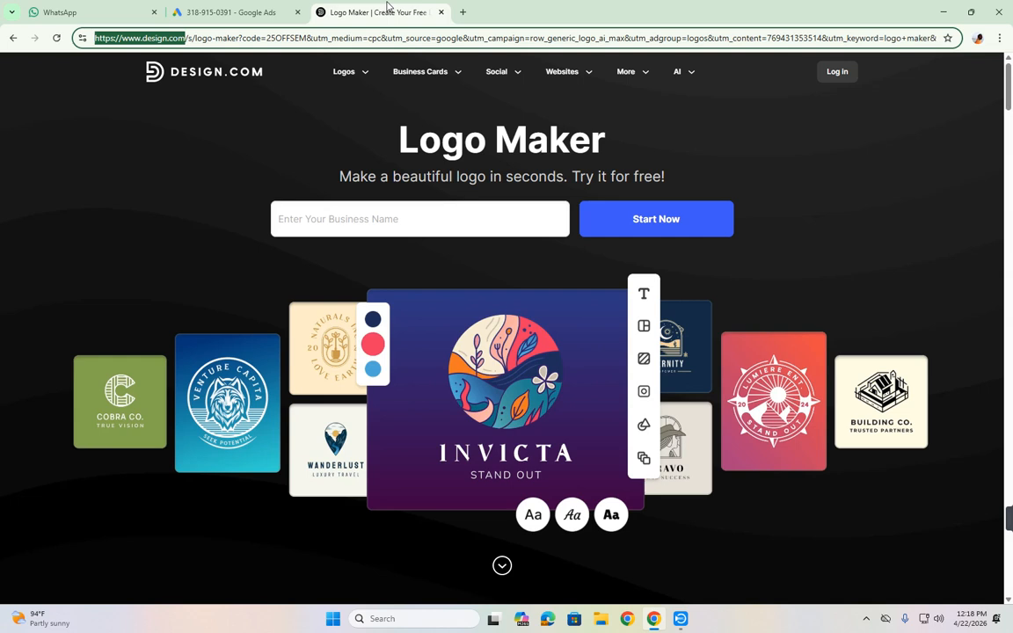
{"action": "mouse_move", "coordinate": [398, 60]}
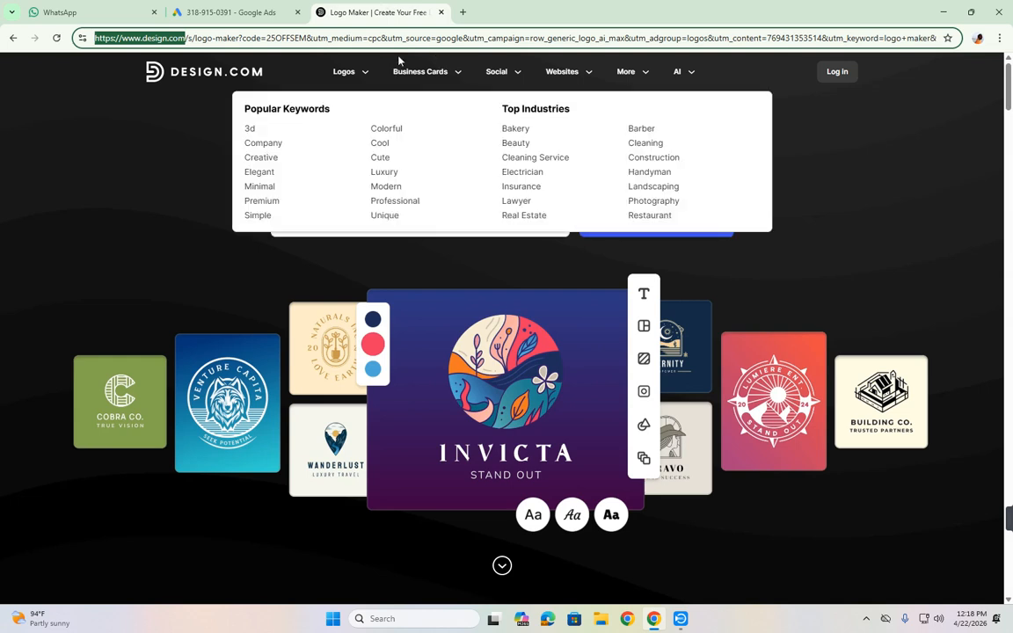
{"action": "left_click", "coordinate": [243, 11]}
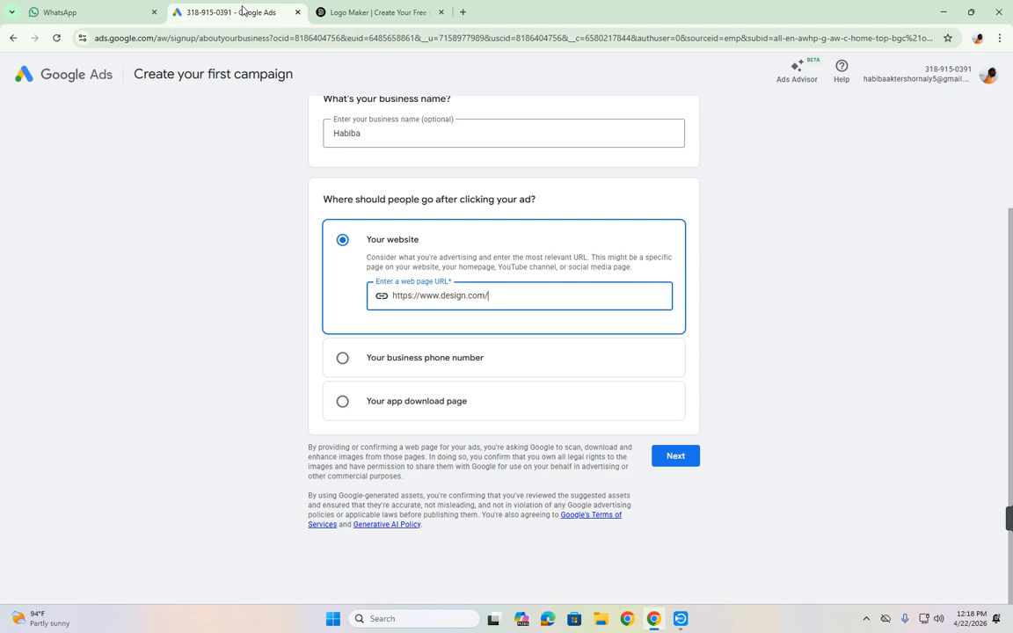
{"action": "left_click", "coordinate": [675, 456]}
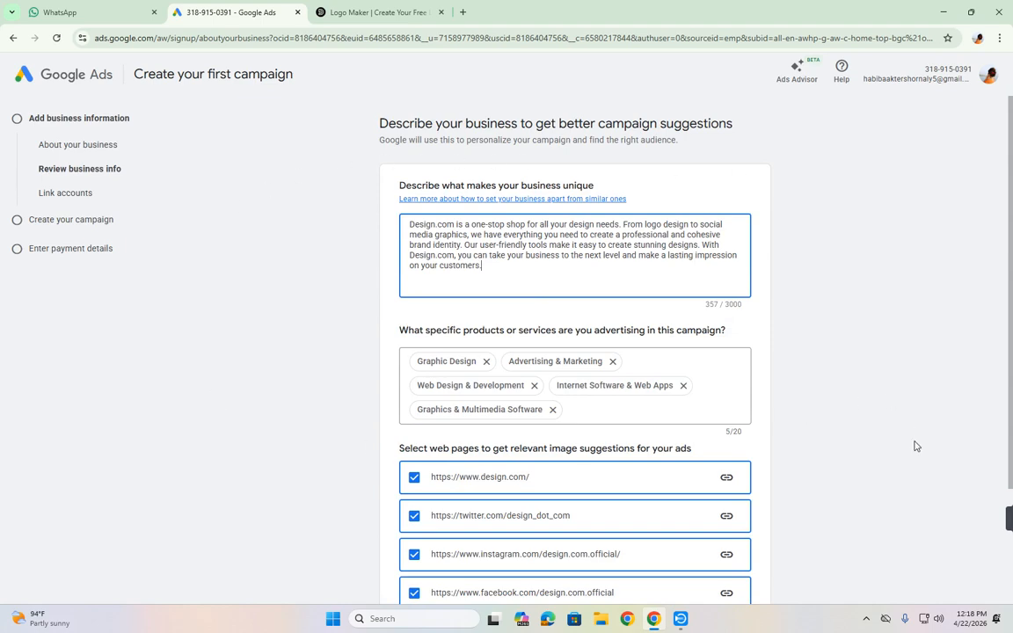
Step: Review the suggested business description, advertised services and web pages, and accept them as they are
{"action": "scroll", "coordinate": [914, 445], "scroll_direction": "down", "scroll_amount": 2}
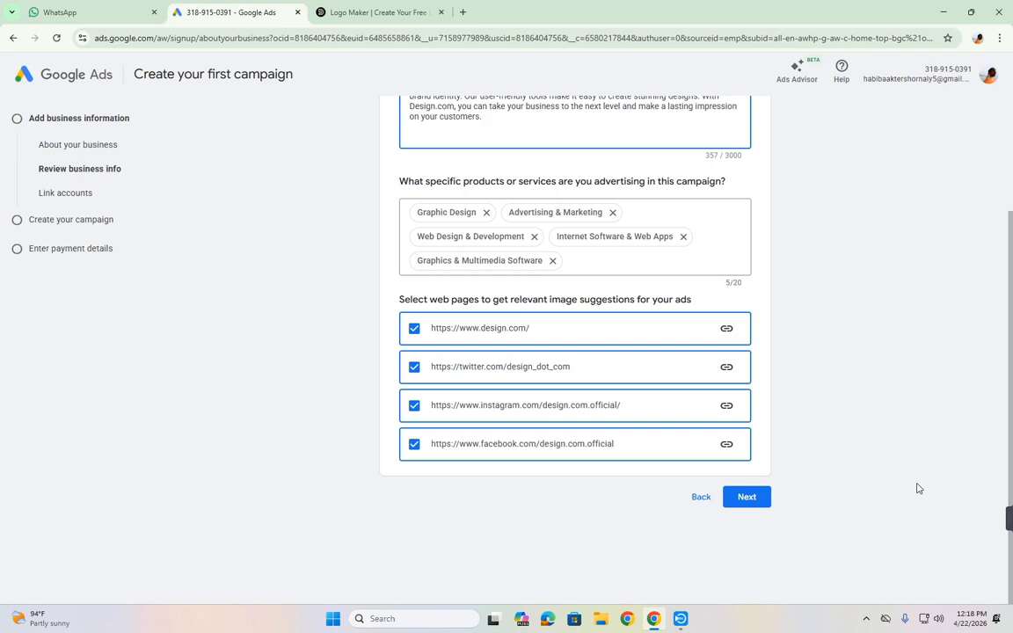
{"action": "scroll", "coordinate": [920, 489], "scroll_direction": "up", "scroll_amount": 1}
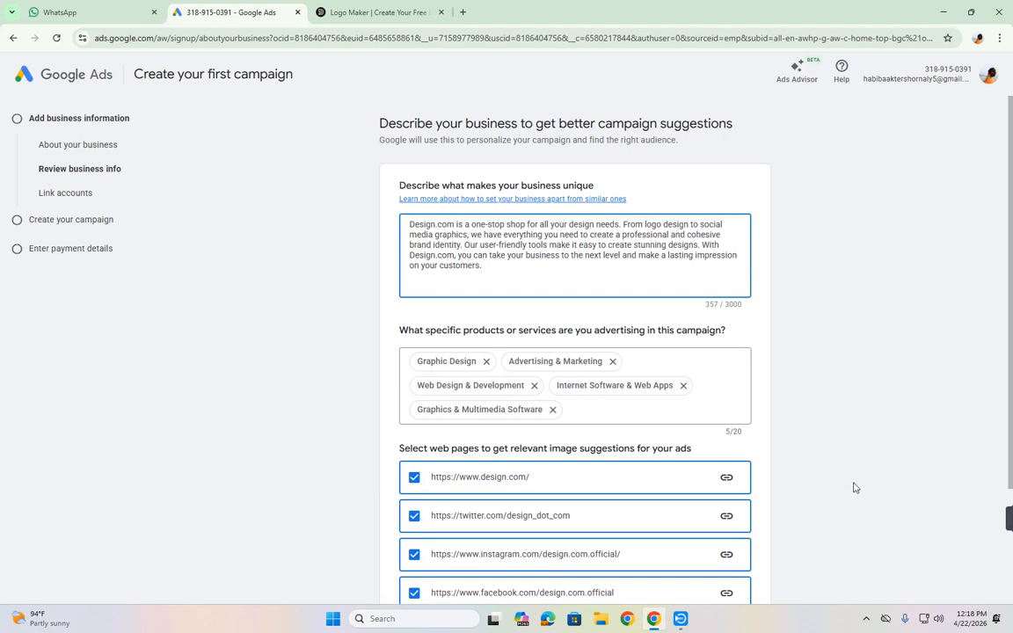
{"action": "left_click_drag", "start_coordinate": [1011, 377], "coordinate": [1011, 470]}
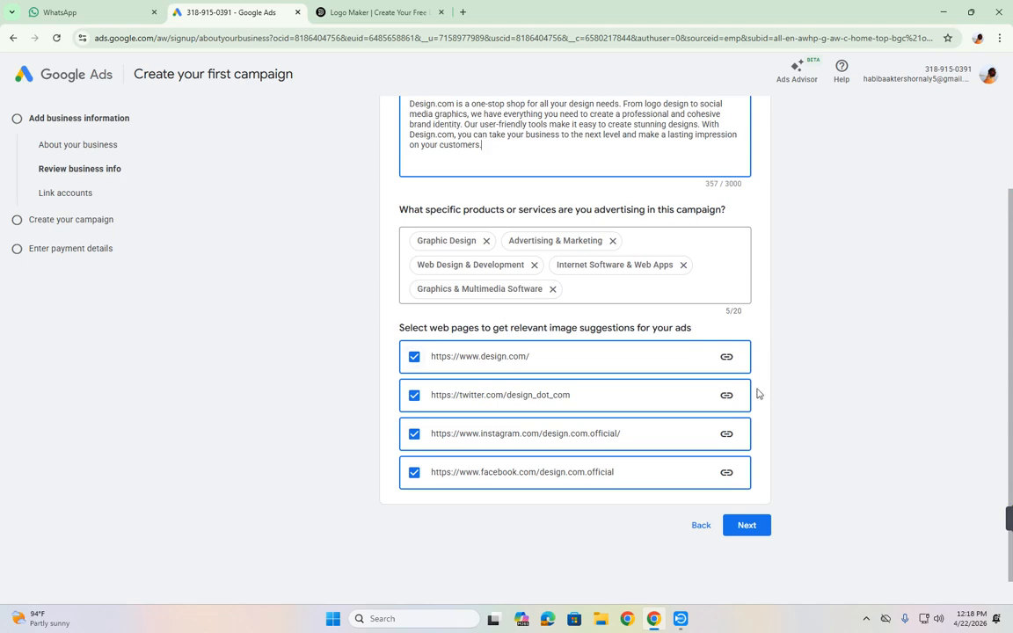
{"action": "left_click", "coordinate": [754, 536]}
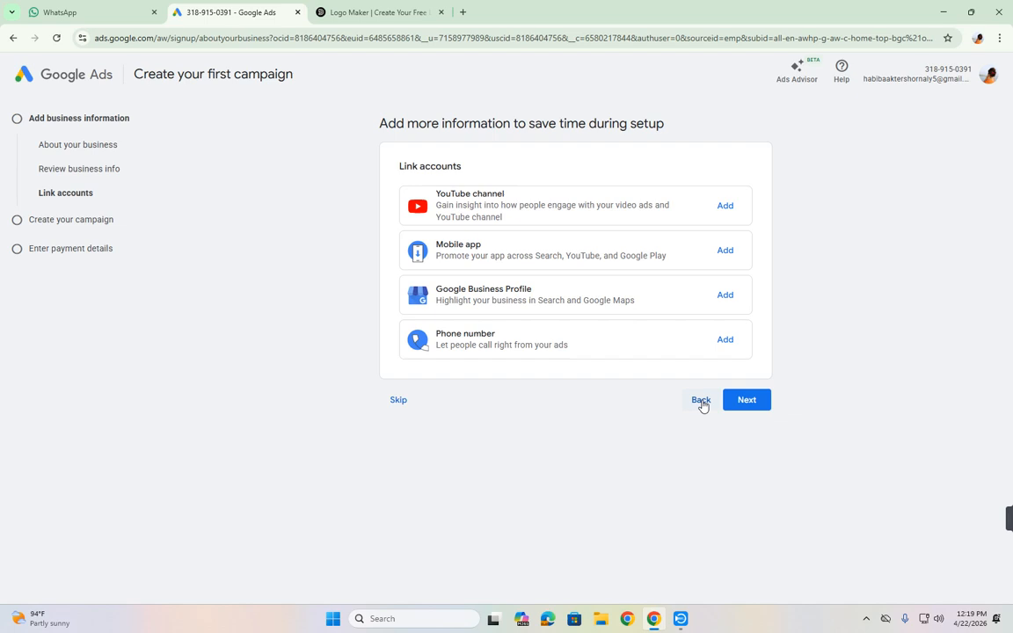
Step: Skip account linking, goal and campaign type selection, and leave campaign creation to reach the account settings
{"action": "left_click", "coordinate": [401, 403]}
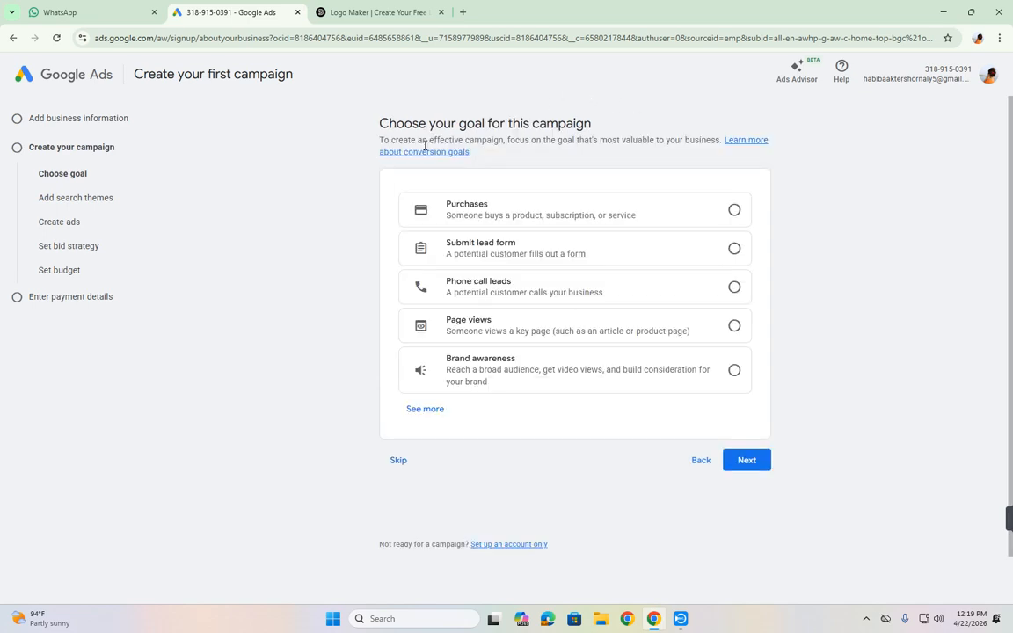
{"action": "left_click", "coordinate": [401, 460]}
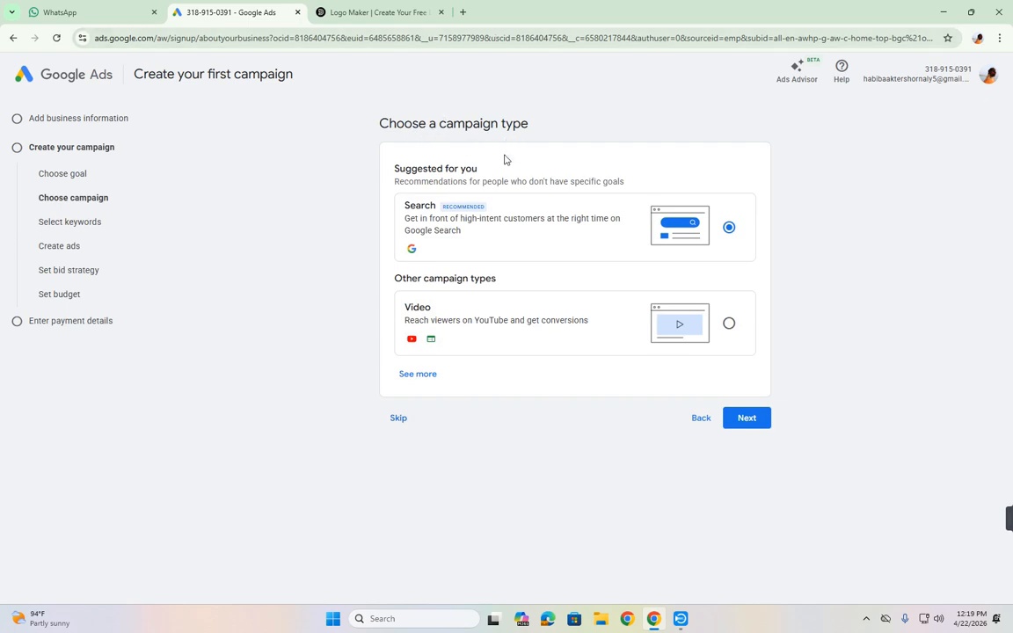
{"action": "left_click", "coordinate": [399, 418]}
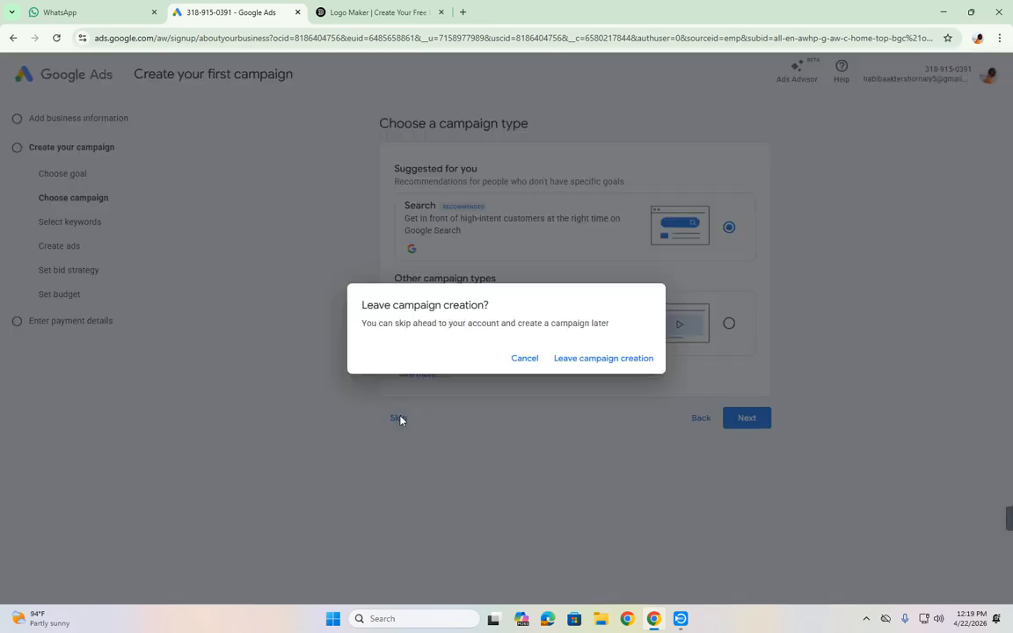
{"action": "left_click", "coordinate": [617, 364]}
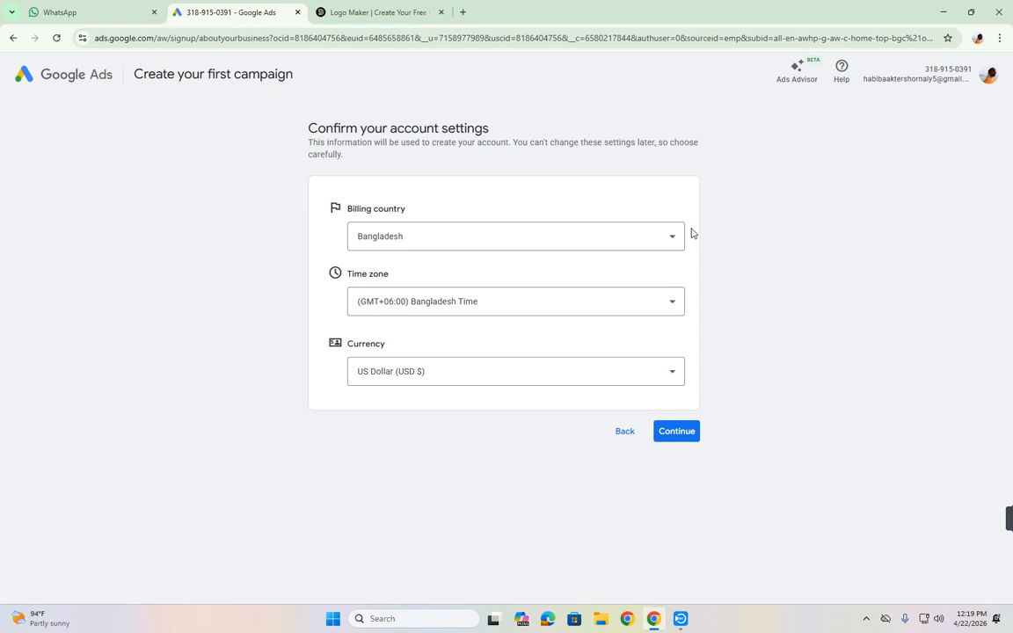
Step: Set the account's billing country to India
{"action": "left_click", "coordinate": [668, 244]}
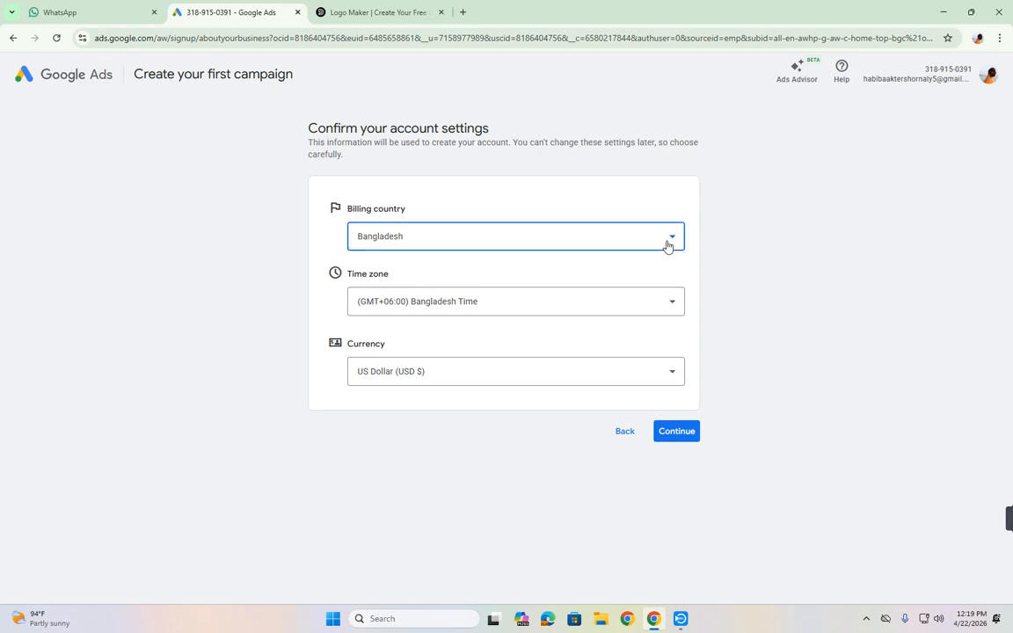
{"action": "type", "text": "in"}
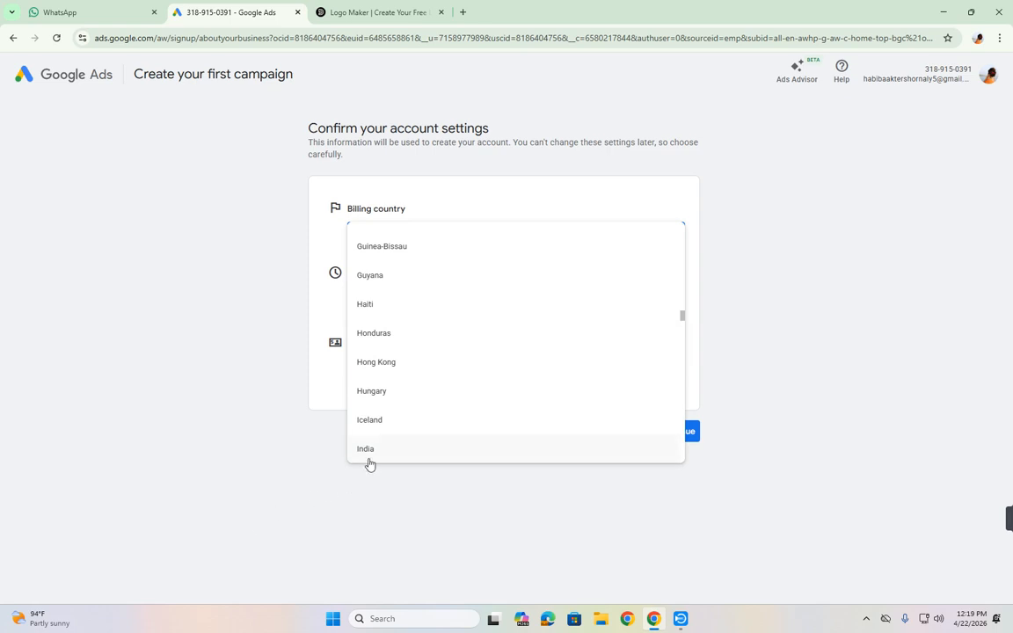
{"action": "left_click", "coordinate": [378, 449]}
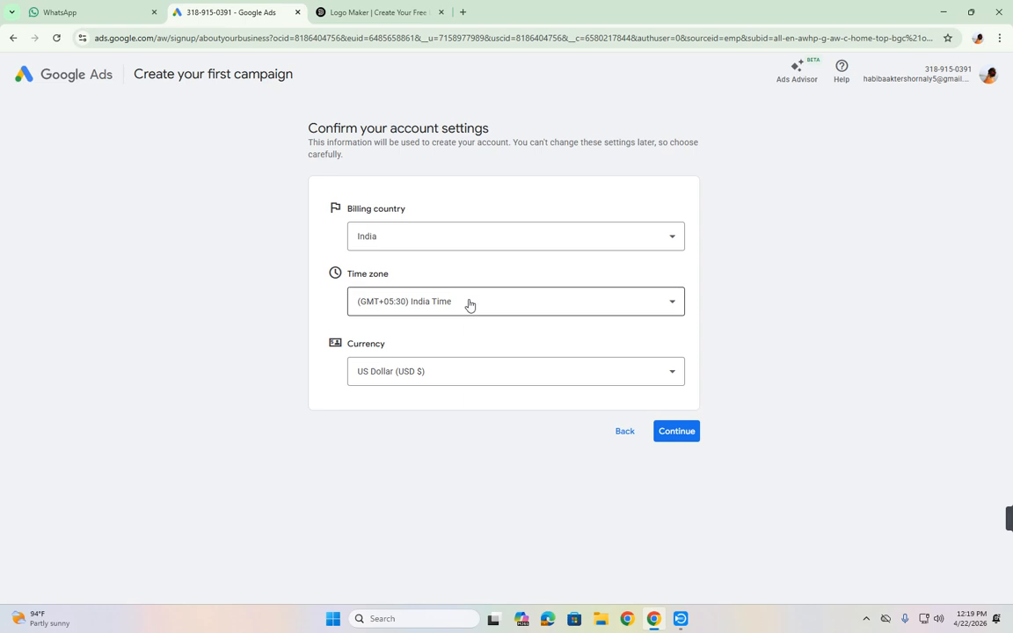
Step: Set the account's currency to Indian Rupee (INR ₹)
{"action": "left_click", "coordinate": [445, 384]}
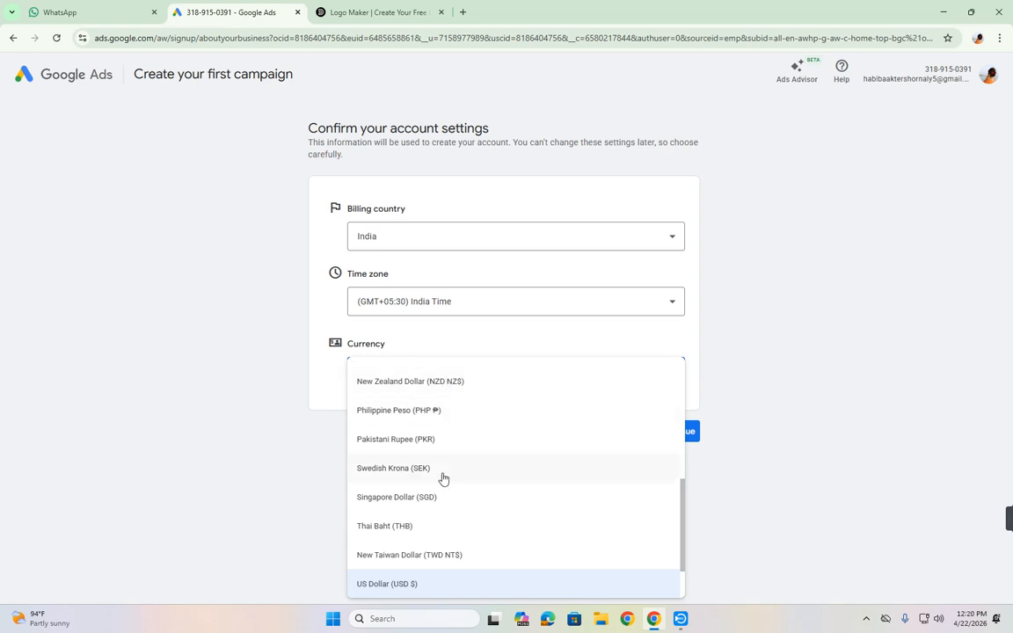
{"action": "scroll", "coordinate": [443, 479], "scroll_direction": "down", "scroll_amount": 2}
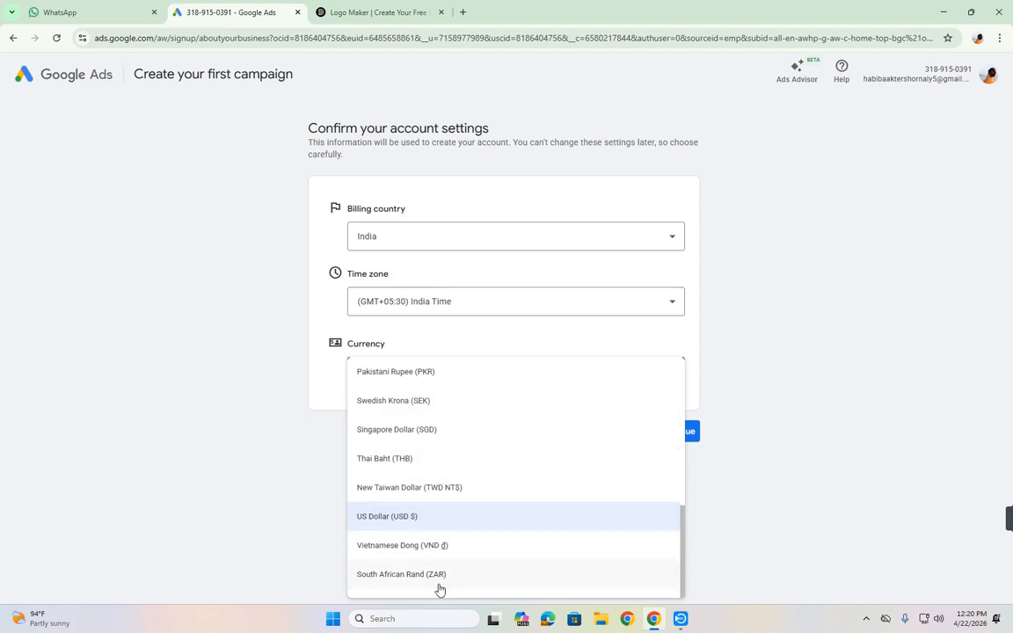
{"action": "scroll", "coordinate": [440, 589], "scroll_direction": "up", "scroll_amount": 3}
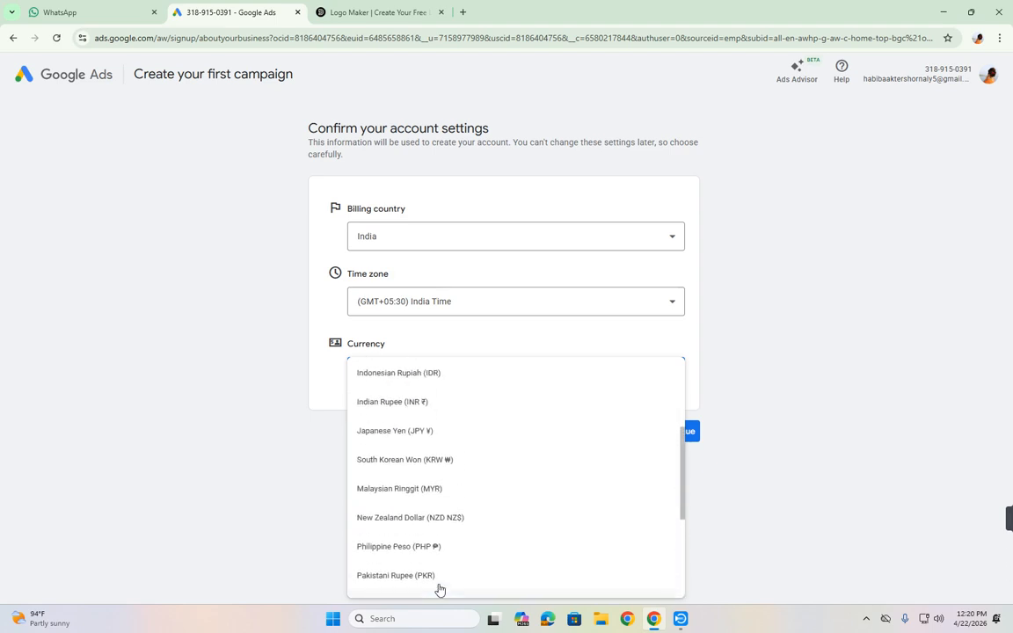
{"action": "left_click", "coordinate": [417, 446]}
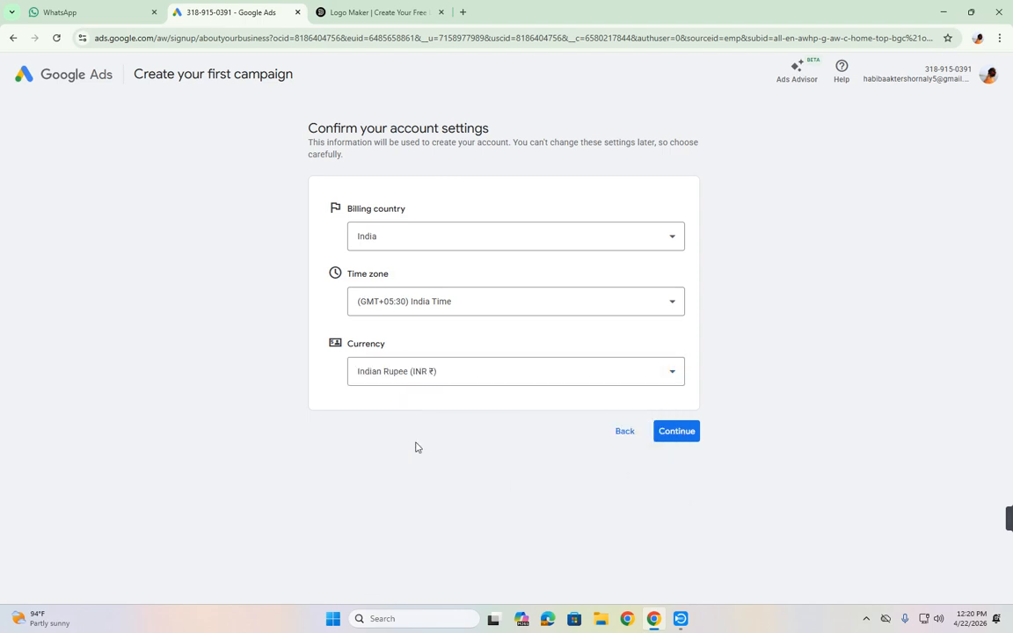
Step: Confirm the billing country, time zone and currency, and start creating a new payments profile
{"action": "left_click", "coordinate": [692, 434]}
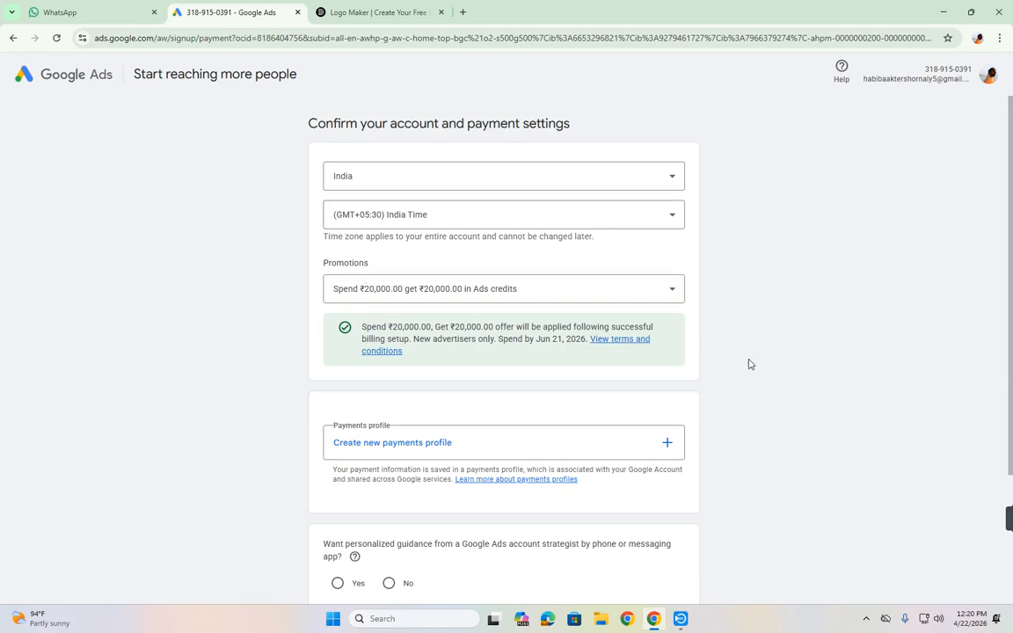
{"action": "scroll", "coordinate": [709, 396], "scroll_direction": "down", "scroll_amount": 2}
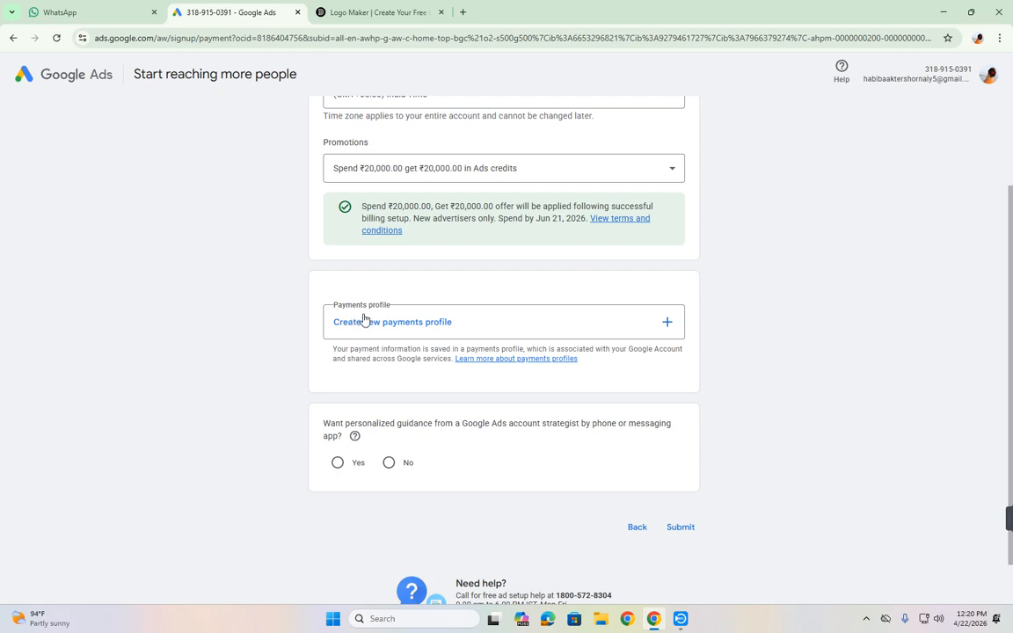
{"action": "scroll", "coordinate": [364, 319], "scroll_direction": "up", "scroll_amount": 1}
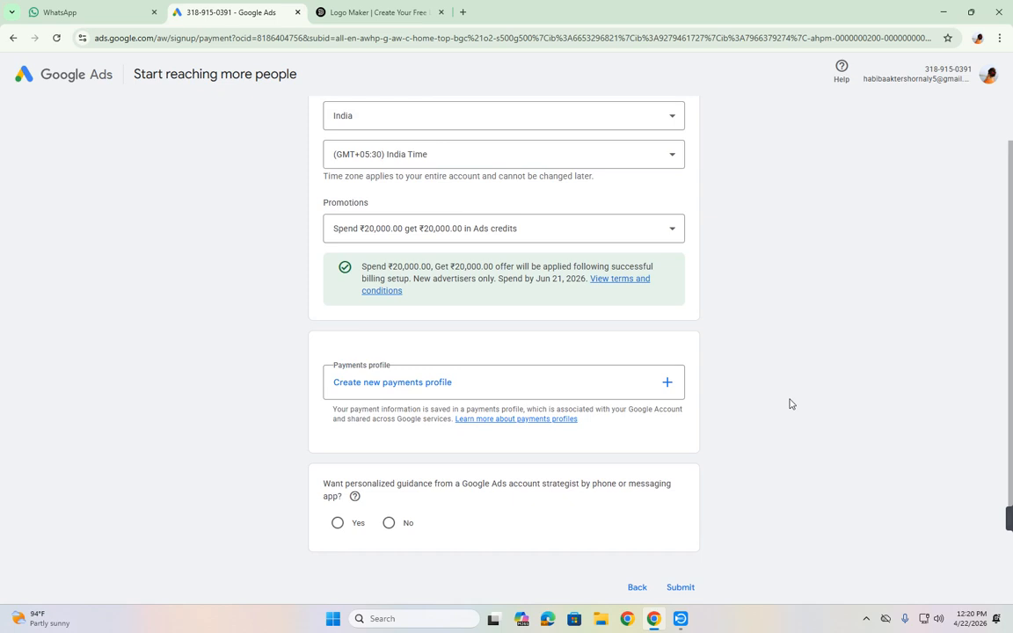
{"action": "left_click", "coordinate": [666, 385]}
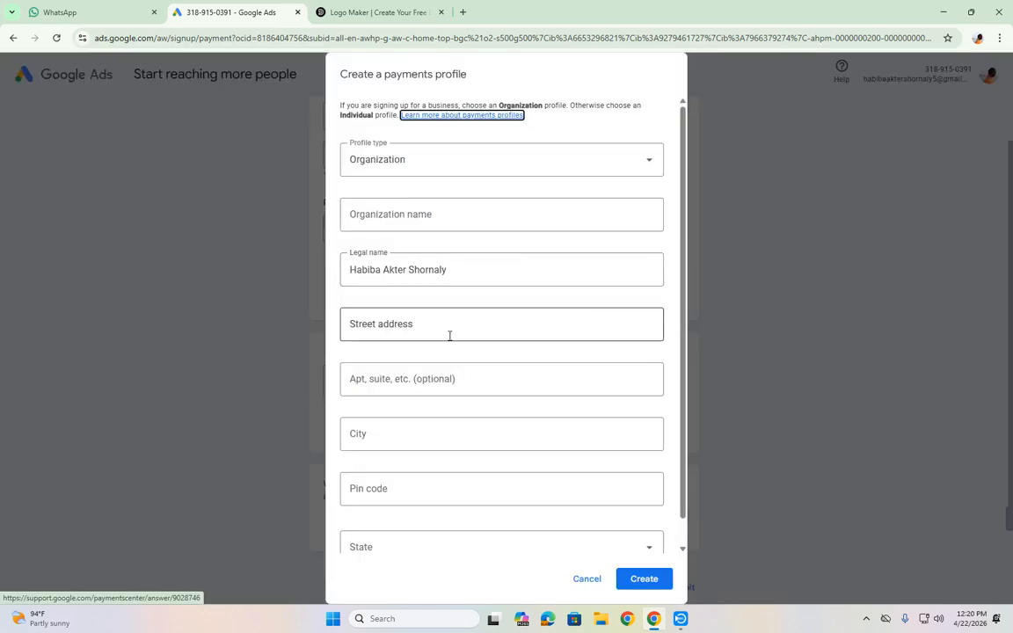
{"action": "scroll", "coordinate": [446, 329], "scroll_direction": "down", "scroll_amount": 1}
{"action": "scroll", "coordinate": [449, 433], "scroll_direction": "up", "scroll_amount": 1}
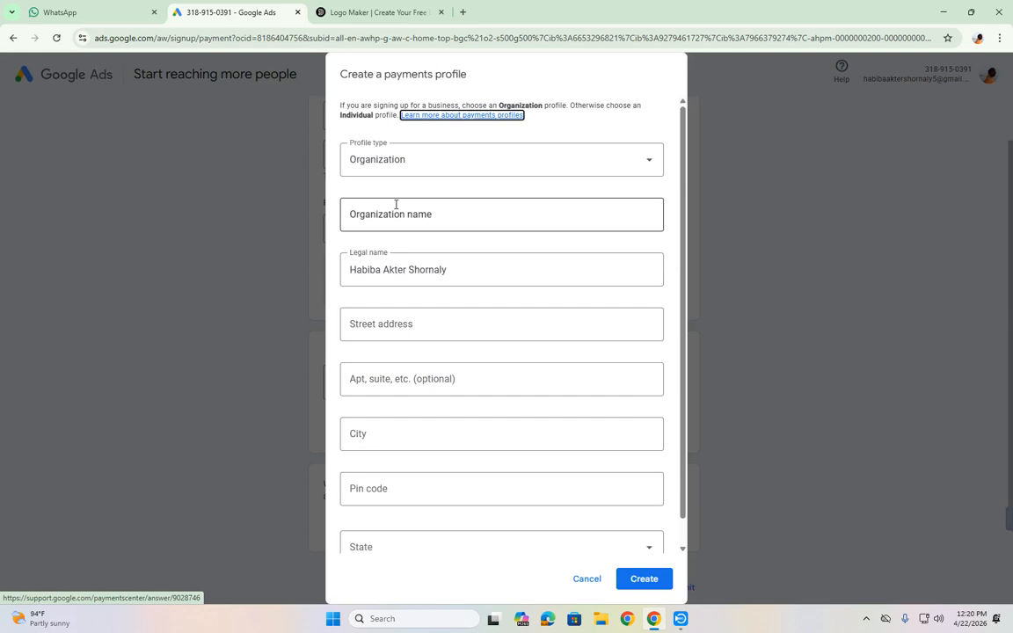
{"action": "scroll", "coordinate": [403, 395], "scroll_direction": "down", "scroll_amount": 1}
{"action": "scroll", "coordinate": [408, 499], "scroll_direction": "up", "scroll_amount": 1}
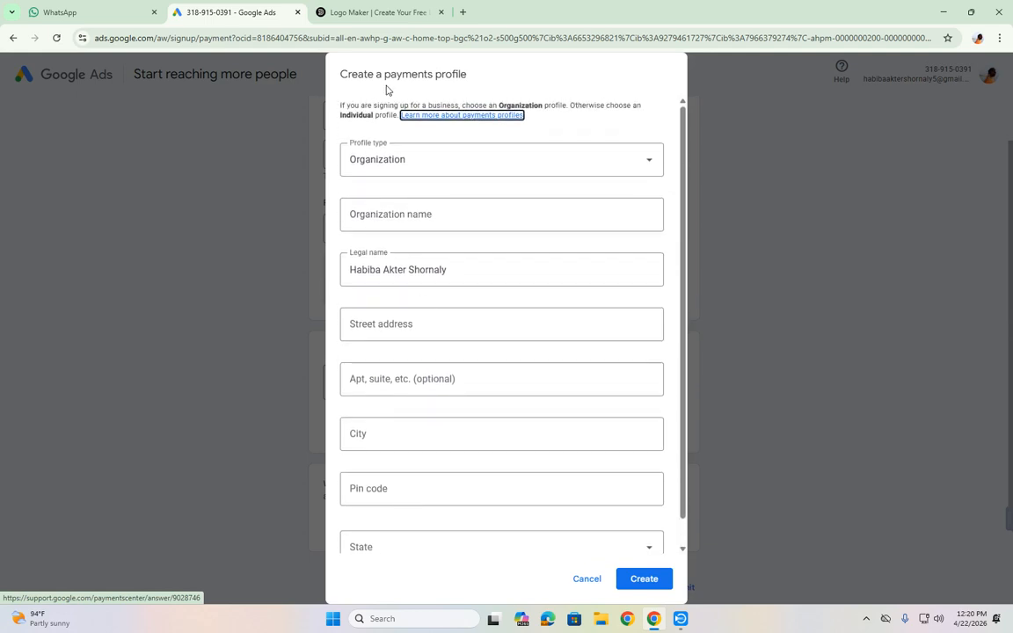
Step: Search the web for "indian home address generator" and open the BestRandoms and Fakexy results, bringing BestRandoms into view
{"action": "left_click", "coordinate": [462, 13]}
{"action": "type", "text": "indian"}
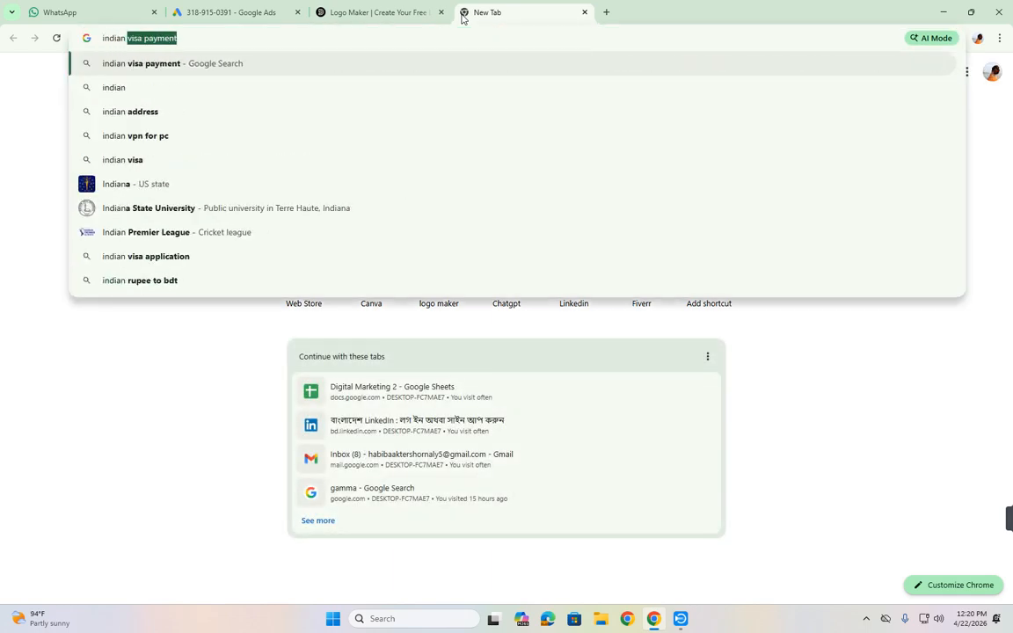
{"action": "key", "text": "BackSpace"}
{"action": "type", "text": "home address"}
{"action": "key", "text": "Return"}
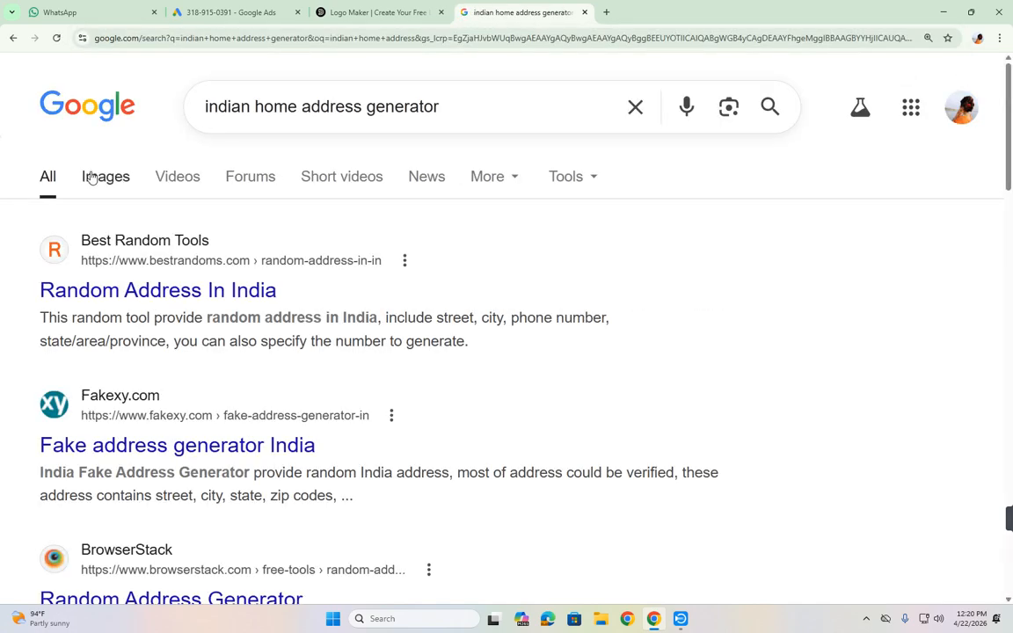
{"action": "middle_click", "coordinate": [141, 288]}
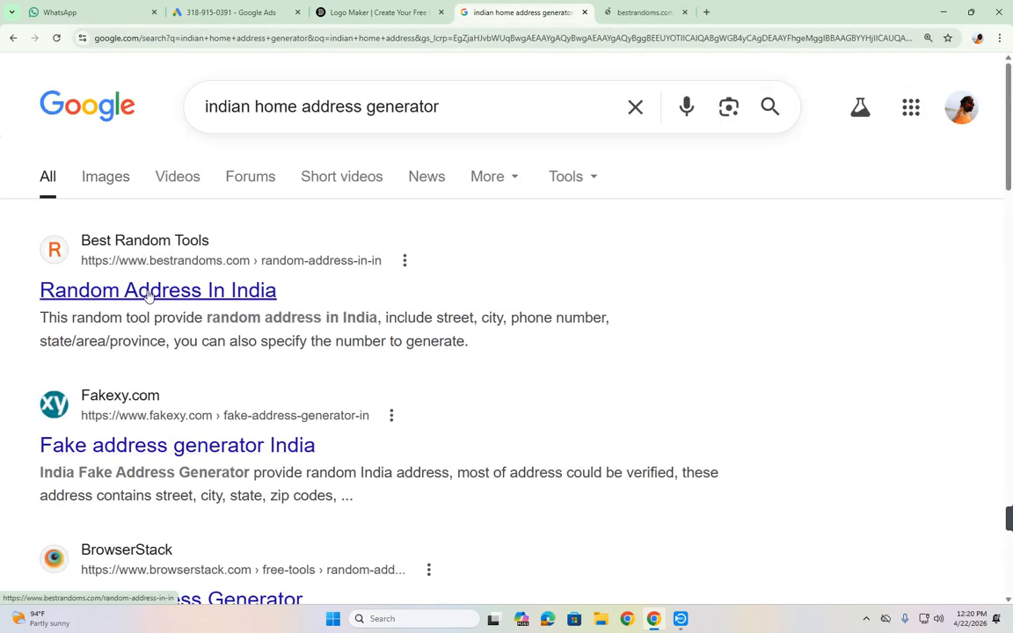
{"action": "middle_click", "coordinate": [178, 444]}
{"action": "left_click", "coordinate": [660, 13]}
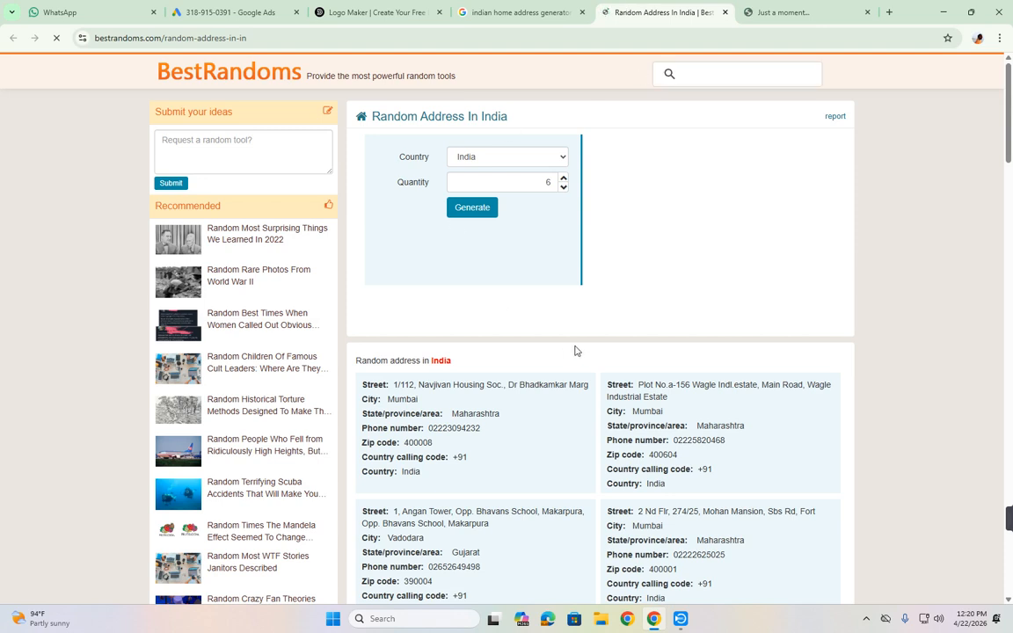
Step: Copy the street line of the first generated address on the BestRandoms page
{"action": "scroll", "coordinate": [575, 351], "scroll_direction": "down", "scroll_amount": 2}
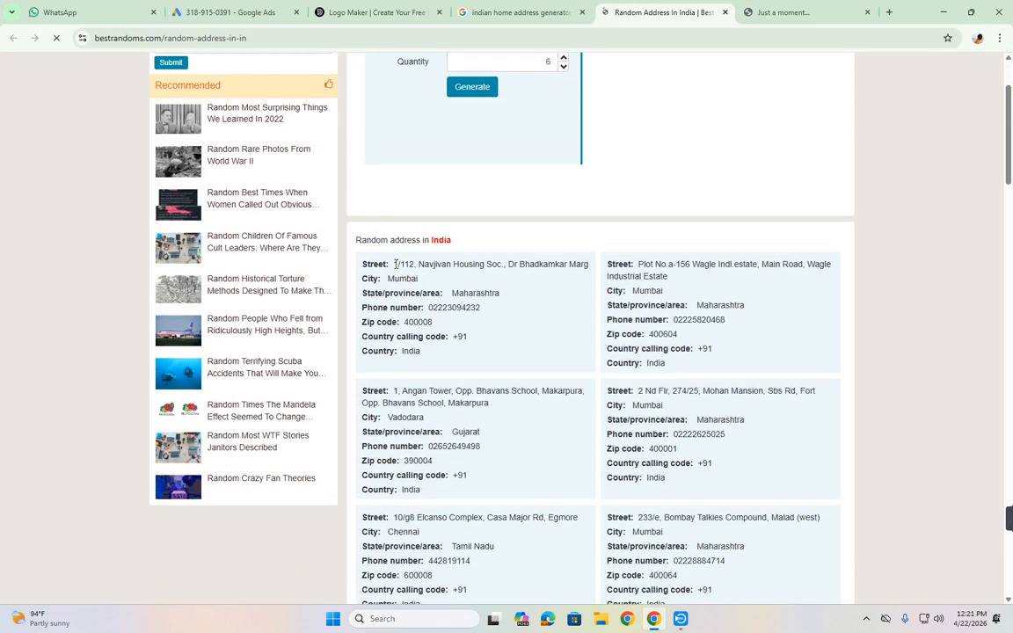
{"action": "left_click_drag", "start_coordinate": [393, 264], "coordinate": [588, 265]}
{"action": "key", "text": "ctrl+c"}
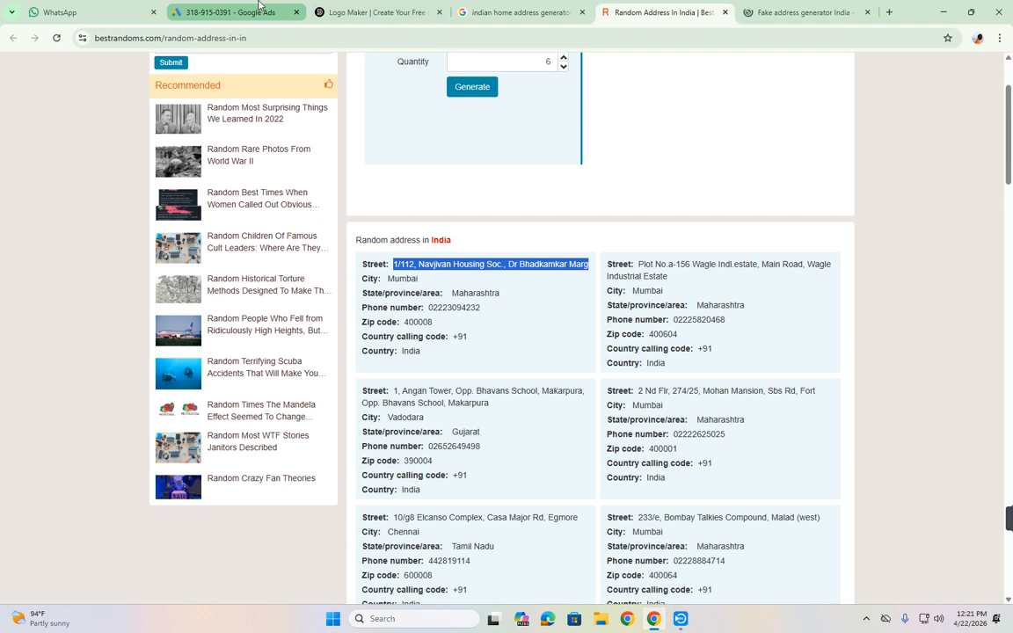
Step: Back in Google Ads, set the payments profile type to Individual and paste the copied street address
{"action": "left_click", "coordinate": [231, 13]}
{"action": "left_click", "coordinate": [403, 169]}
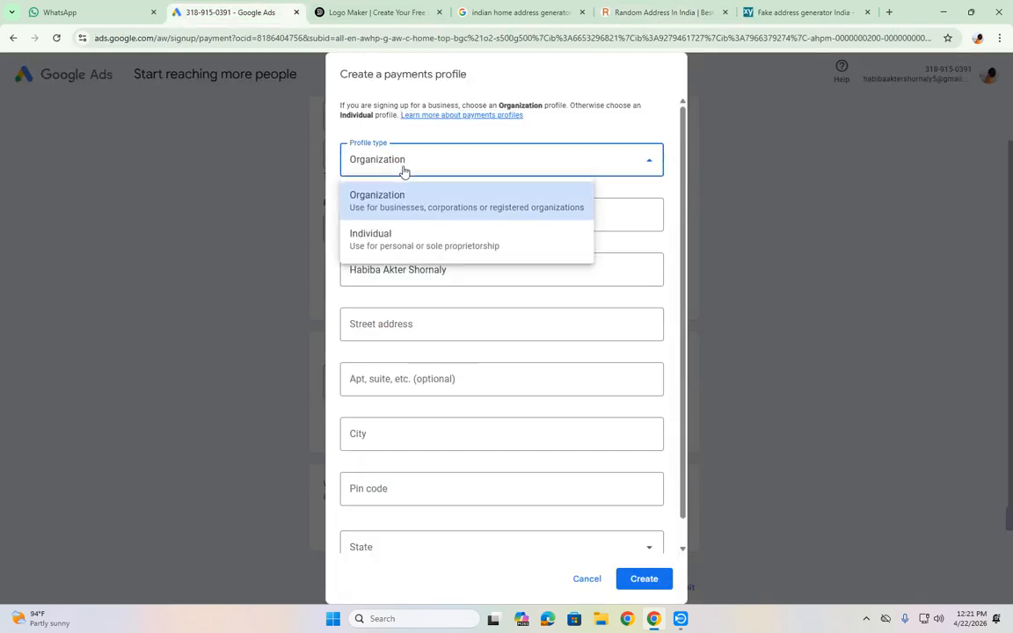
{"action": "left_click", "coordinate": [398, 236]}
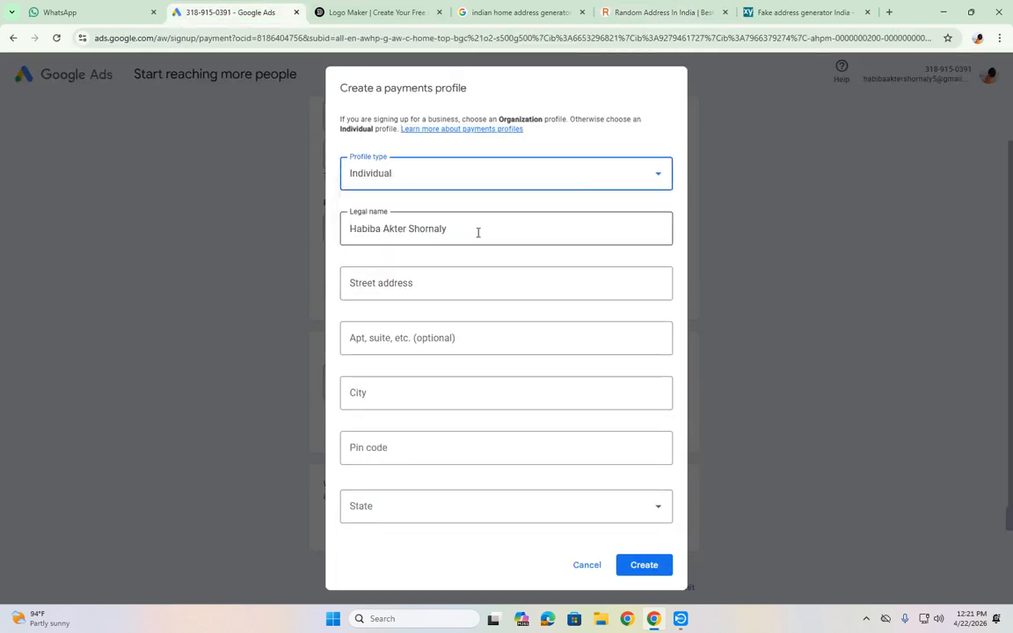
{"action": "left_click", "coordinate": [477, 233]}
{"action": "left_click", "coordinate": [380, 288]}
{"action": "key", "text": "ctrl+v"}
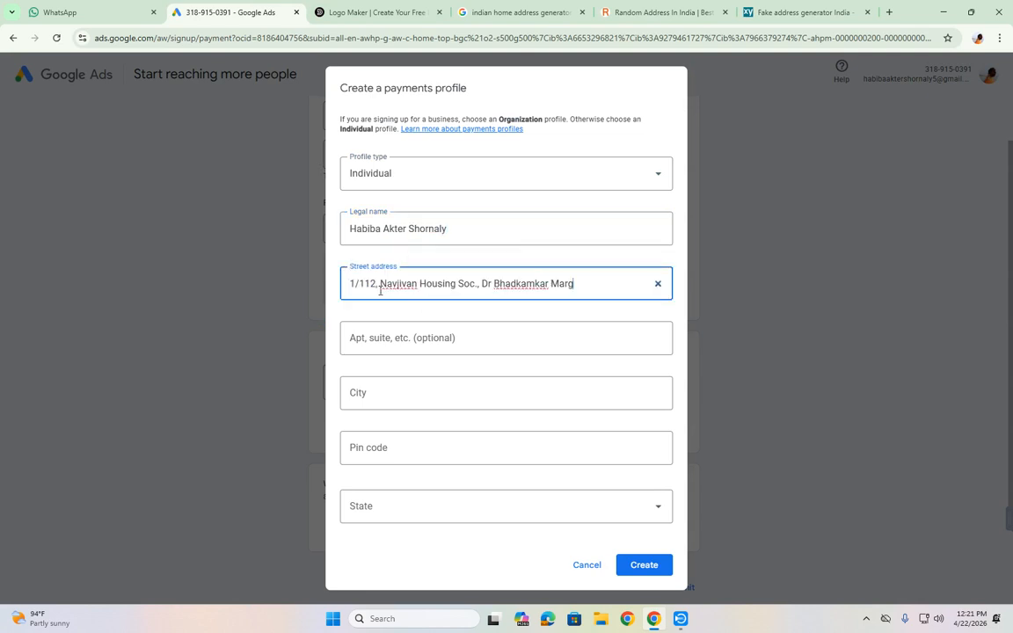
Step: Copy the city of the same generated address from BestRandoms and paste it as the payments profile's city
{"action": "left_click", "coordinate": [675, 5]}
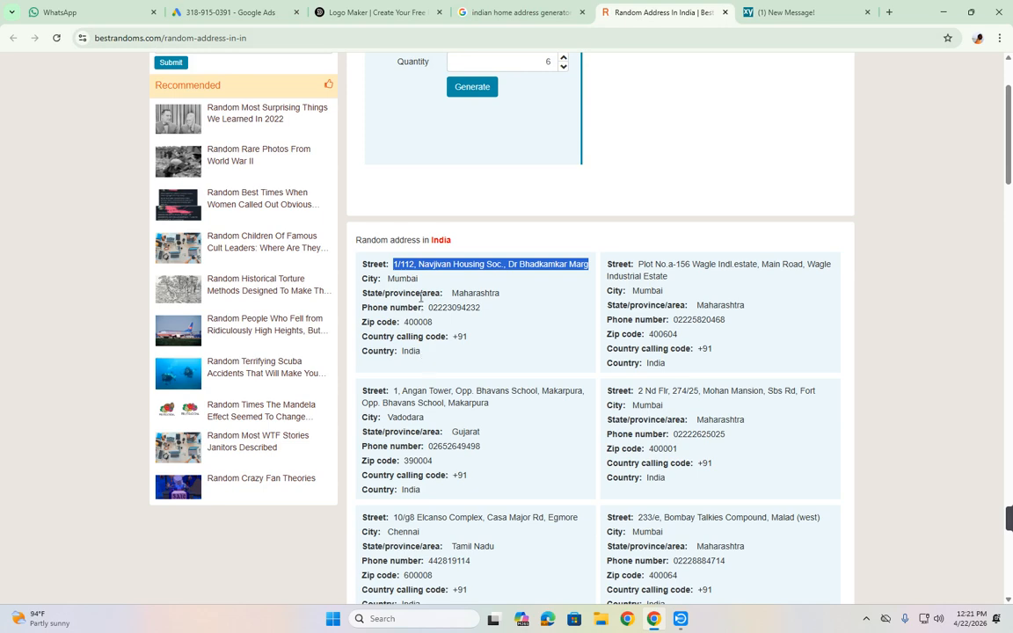
{"action": "triple_click", "coordinate": [407, 278]}
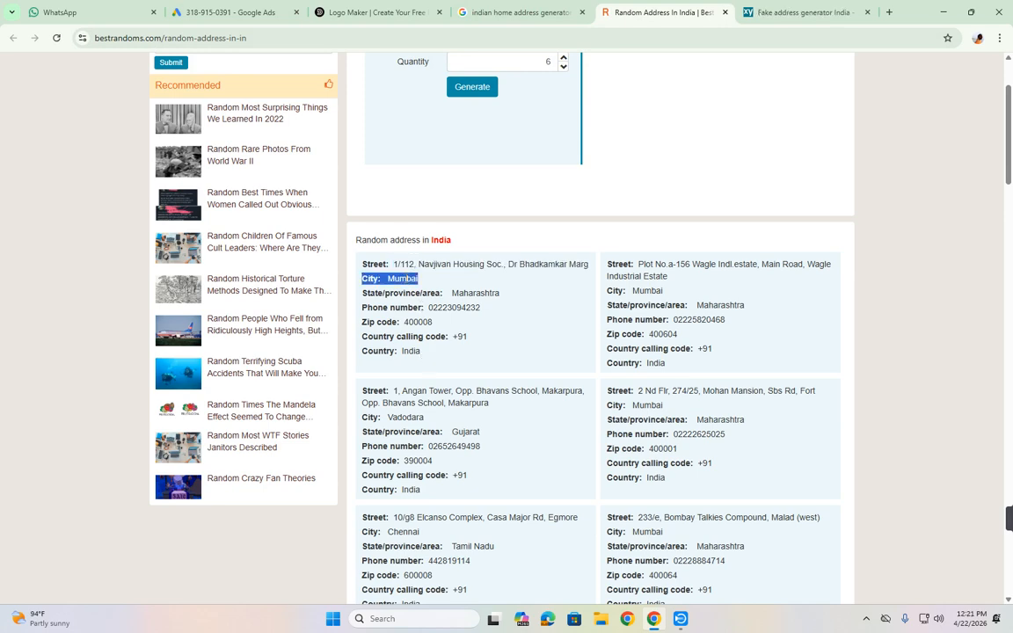
{"action": "left_click", "coordinate": [425, 289]}
{"action": "left_click_drag", "start_coordinate": [421, 280], "coordinate": [389, 274]}
{"action": "key", "text": "ctrl+c"}
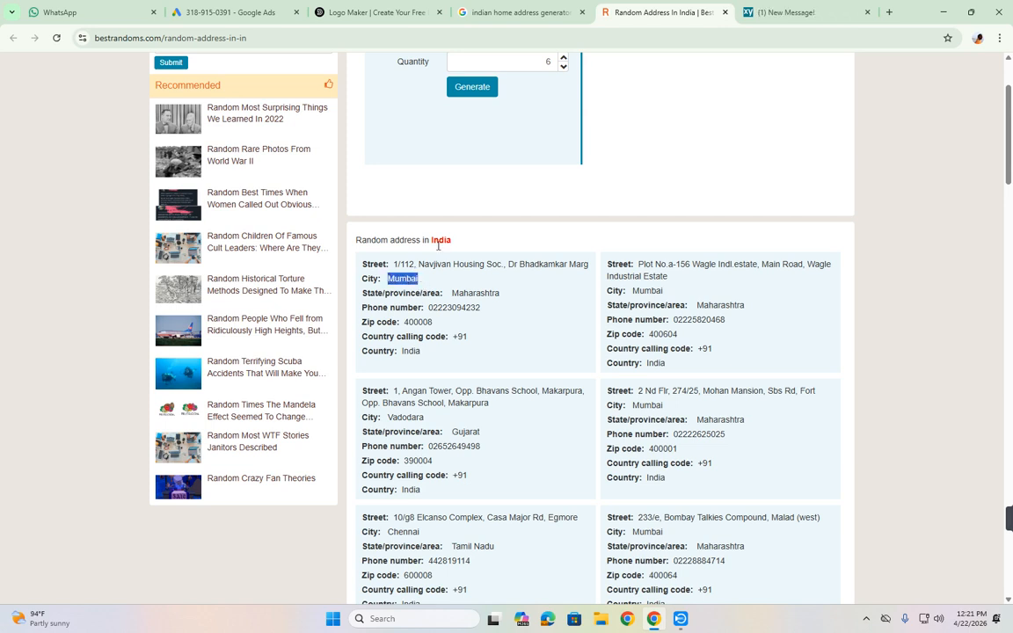
{"action": "left_click", "coordinate": [230, 12]}
{"action": "left_click", "coordinate": [423, 396]}
{"action": "key", "text": "ctrl+v"}
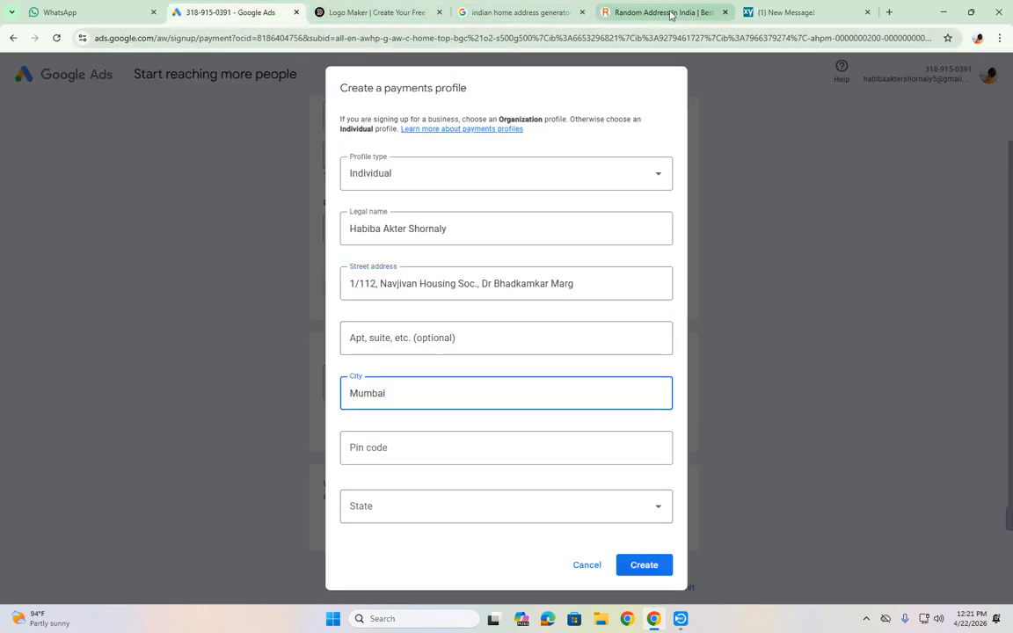
Step: Copy the zip code of the first generated address on the BestRandoms page
{"action": "left_click", "coordinate": [659, 13]}
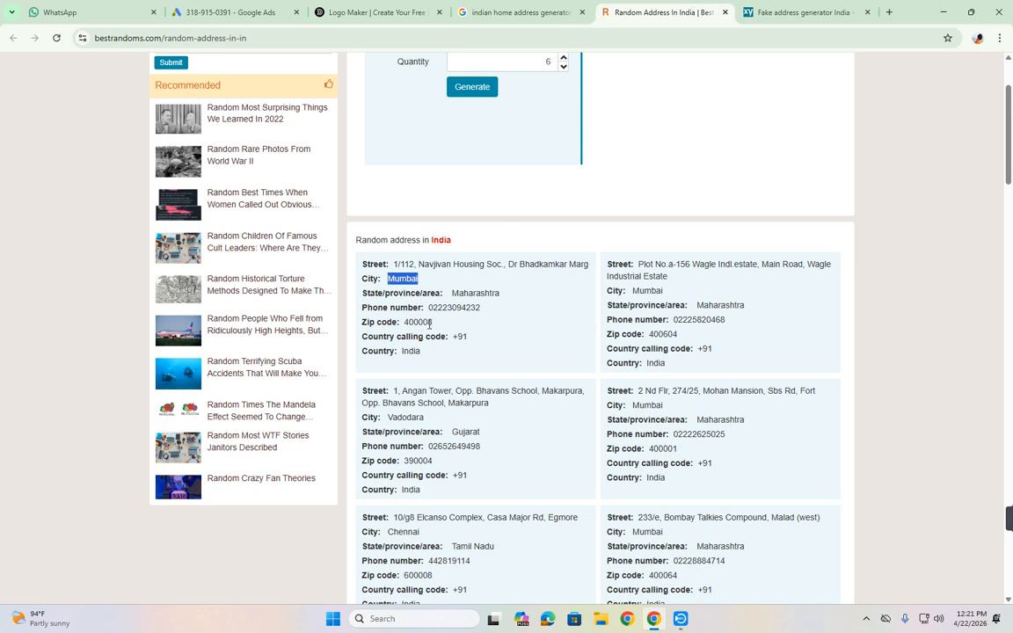
{"action": "triple_click", "coordinate": [487, 293]}
{"action": "left_click", "coordinate": [410, 336]}
{"action": "left_click_drag", "start_coordinate": [404, 321], "coordinate": [431, 323]}
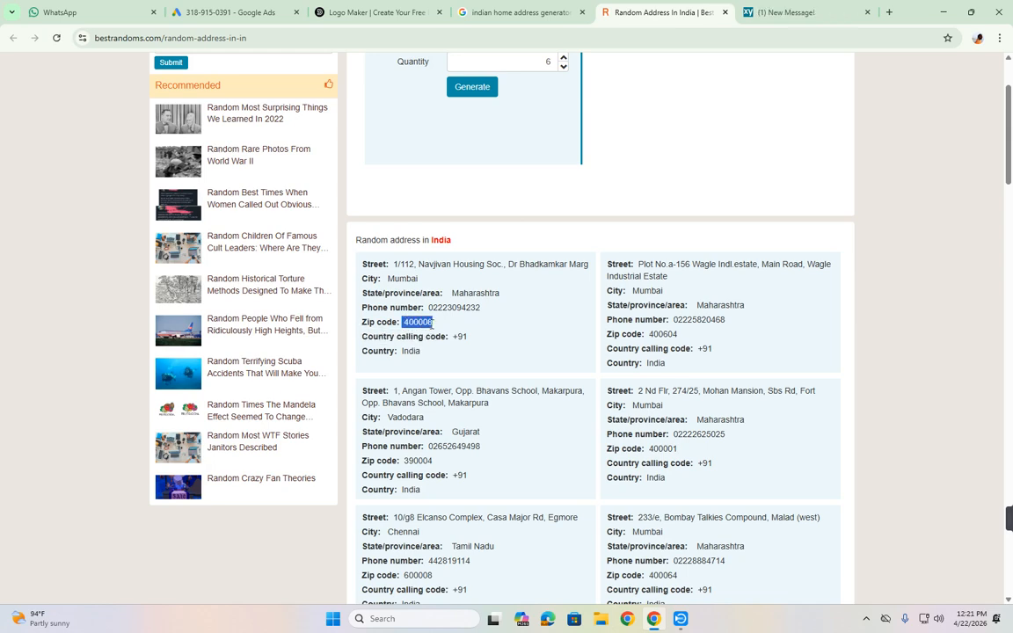
{"action": "right_click", "coordinate": [427, 325]}
{"action": "left_click", "coordinate": [445, 337]}
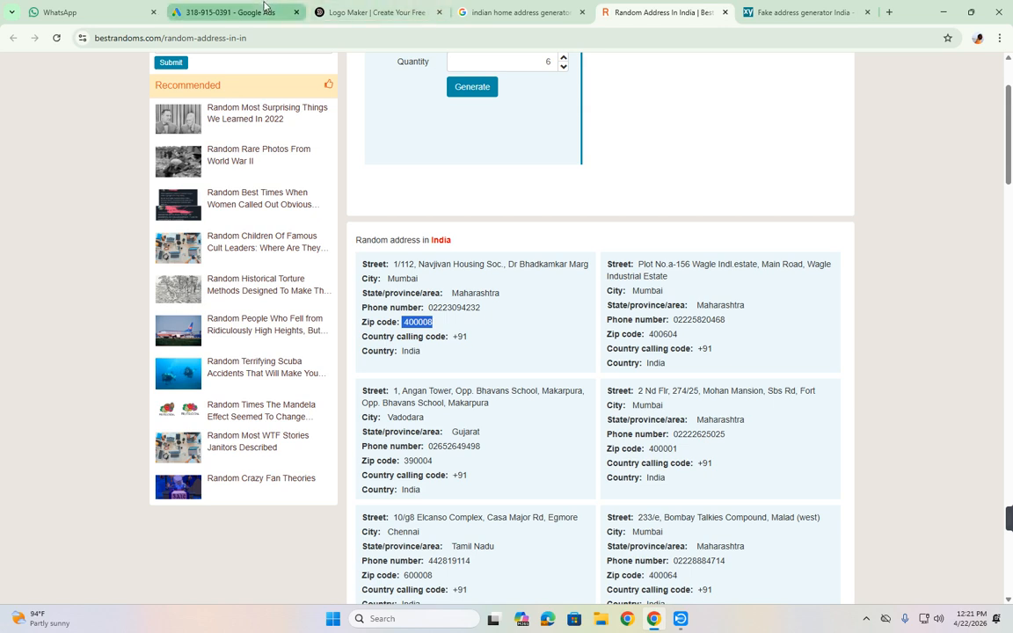
Step: Return to the Google Ads payments profile and choose Maharashtra as its state
{"action": "left_click", "coordinate": [224, 13]}
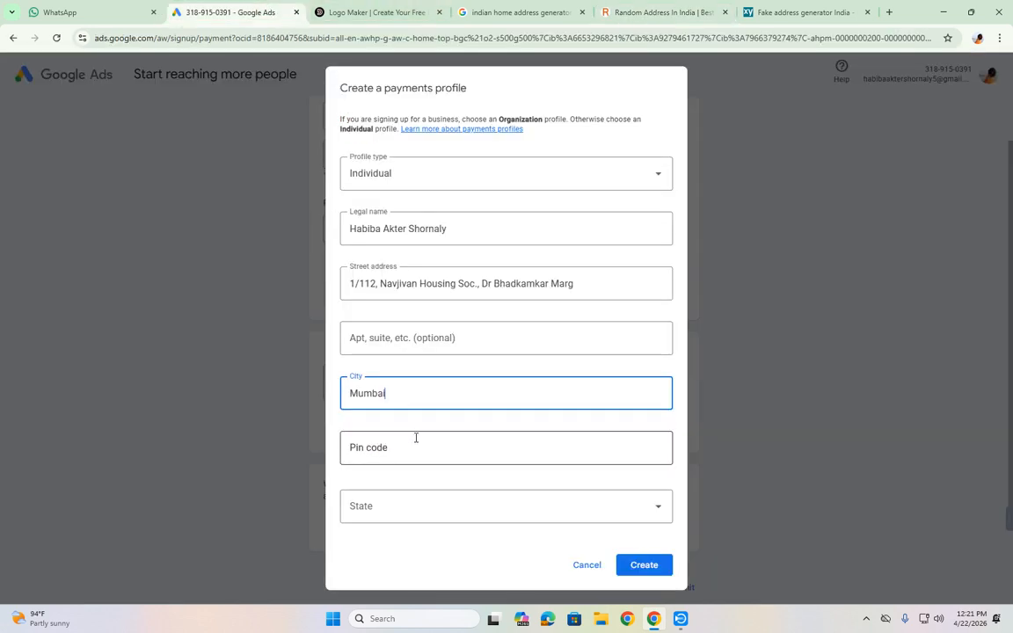
{"action": "left_click", "coordinate": [413, 506]}
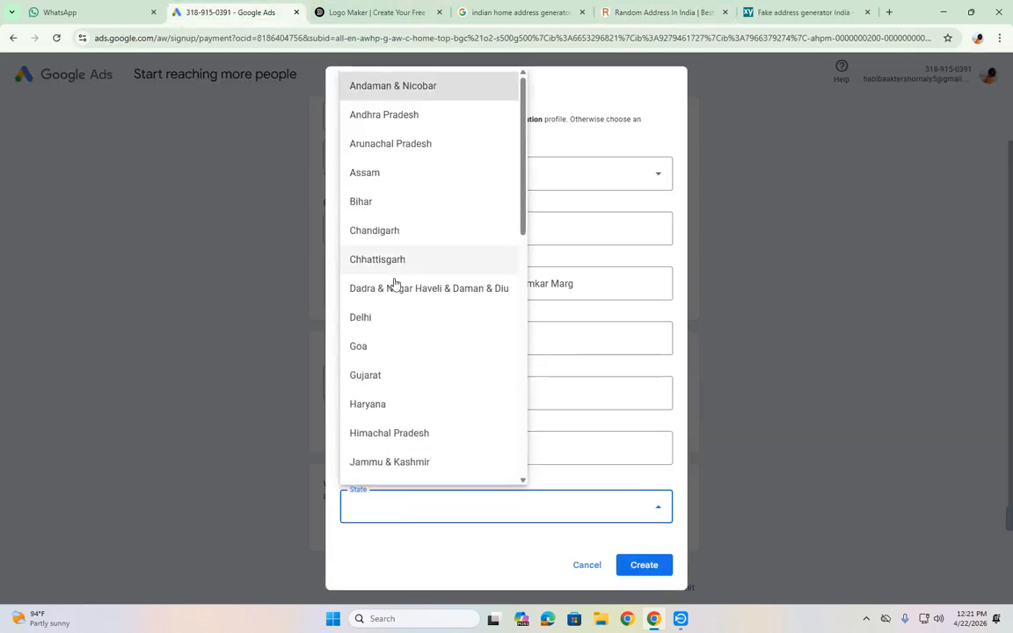
{"action": "scroll", "coordinate": [423, 326], "scroll_direction": "down", "scroll_amount": 2}
{"action": "scroll", "coordinate": [424, 457], "scroll_direction": "down", "scroll_amount": 1}
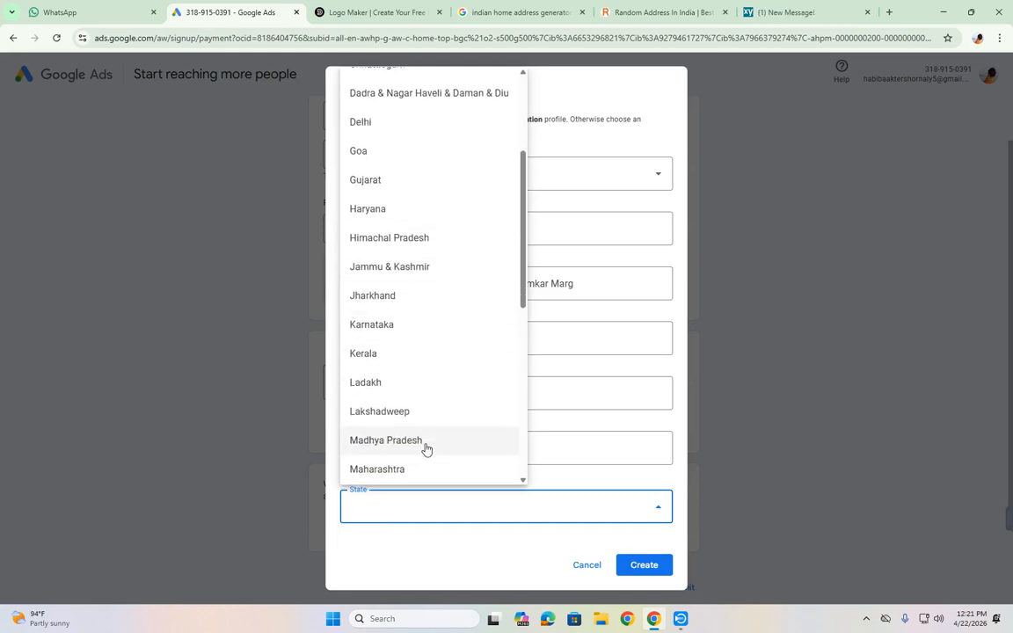
{"action": "left_click", "coordinate": [420, 434]}
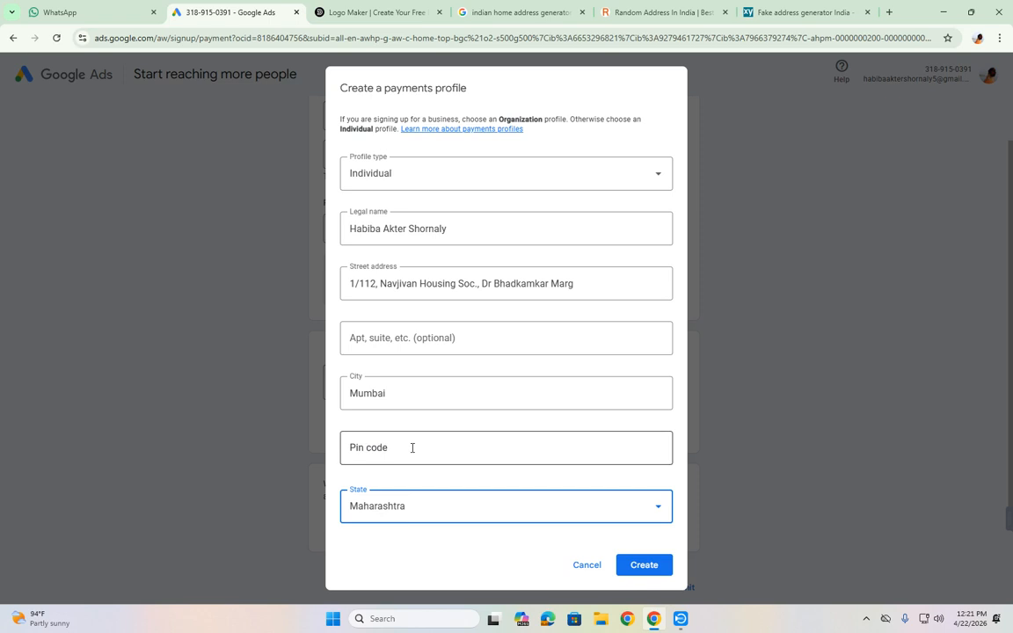
Step: Paste the copied postal code as the pin code and try to create the payments profile
{"action": "left_click", "coordinate": [411, 449]}
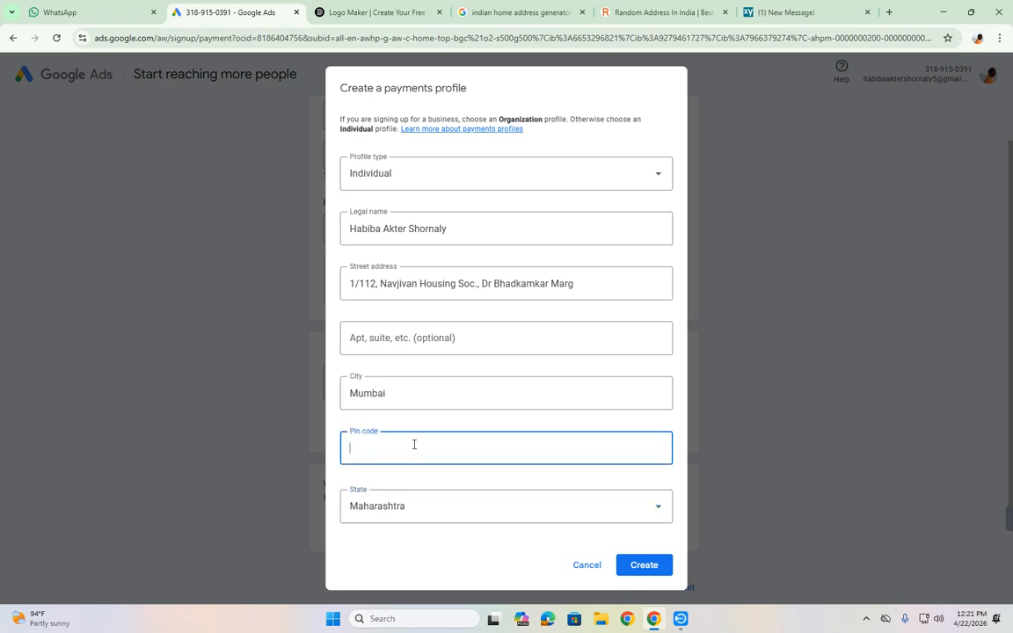
{"action": "key", "text": "ctrl+v"}
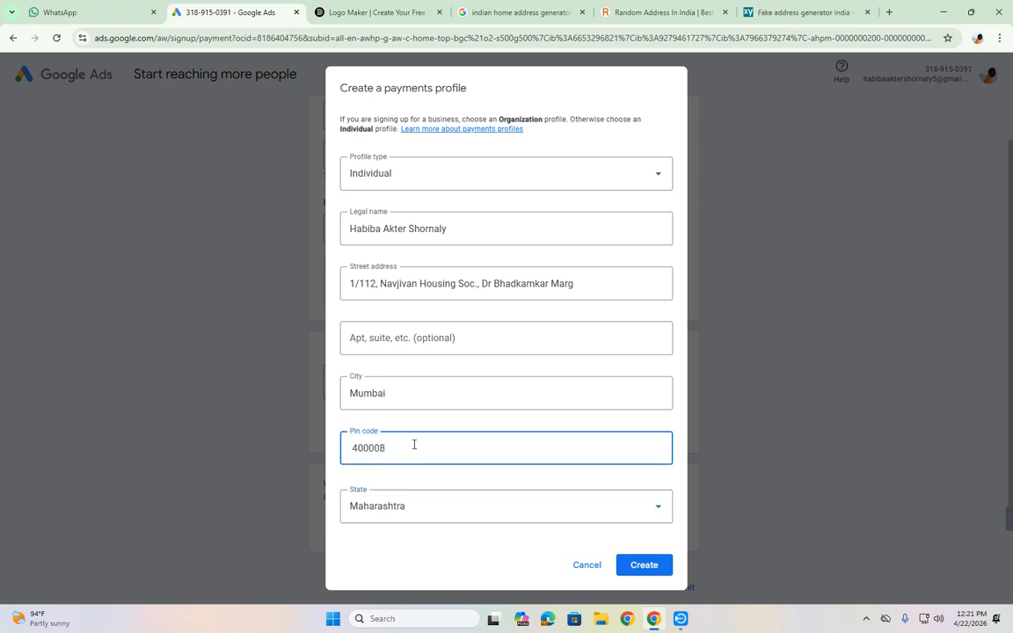
{"action": "left_click", "coordinate": [651, 574]}
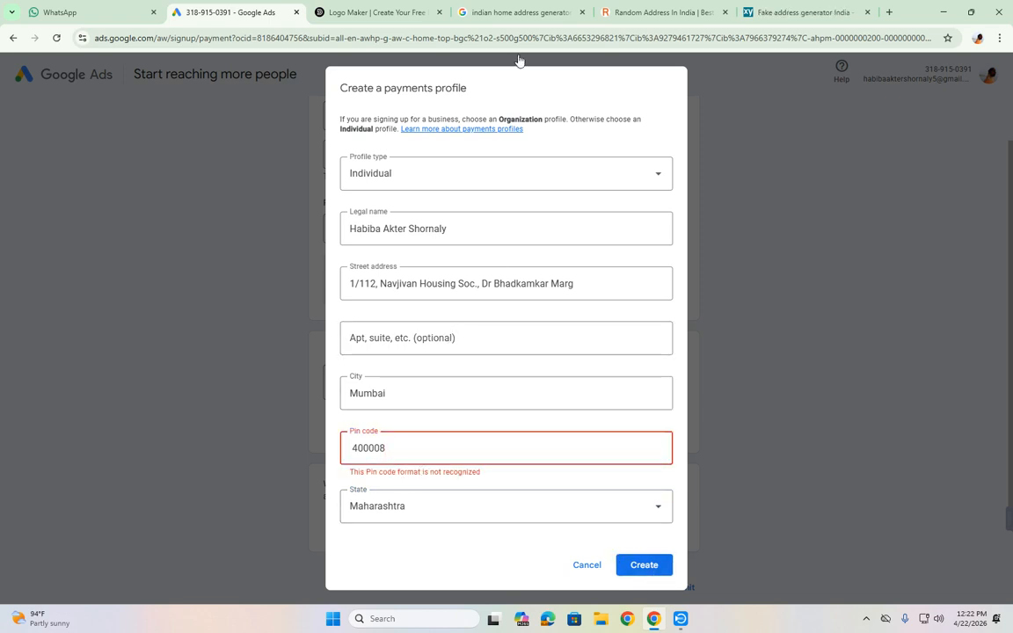
Step: Check the source zip code on BestRandoms, then change the last digit of the profile's pin code and resubmit it
{"action": "left_click", "coordinate": [671, 6]}
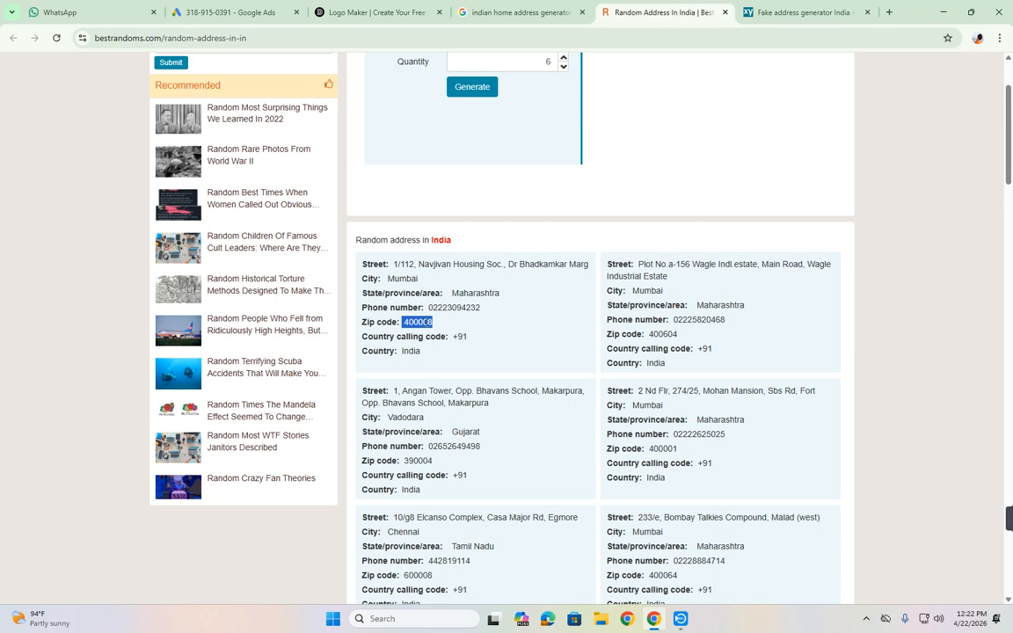
{"action": "left_click", "coordinate": [426, 322]}
{"action": "left_click", "coordinate": [225, 12]}
{"action": "key", "text": "BackSpace"}
{"action": "type", "text": "400004"}
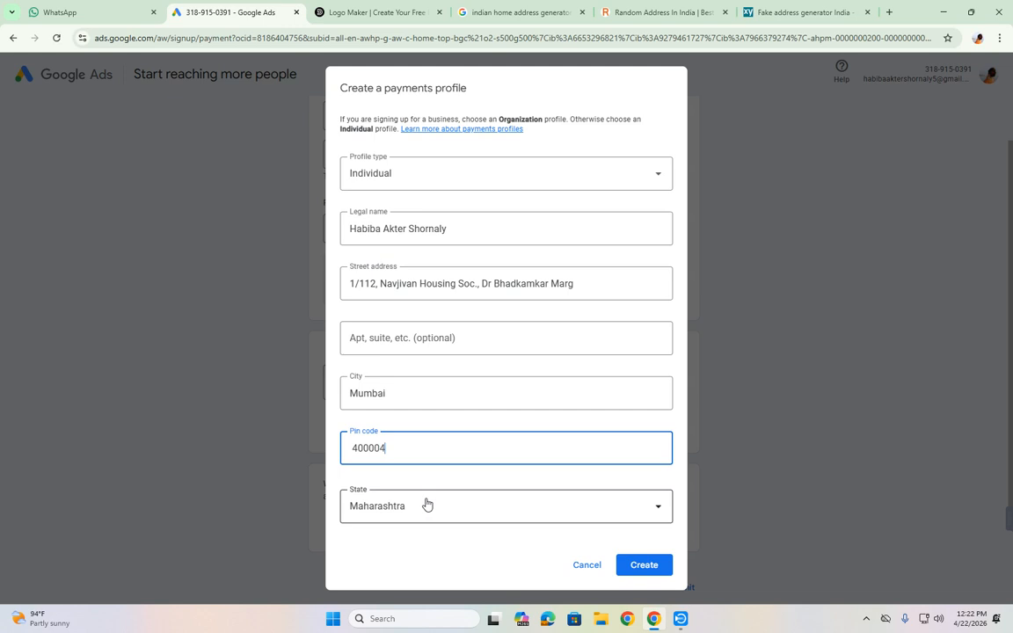
{"action": "left_click", "coordinate": [656, 567]}
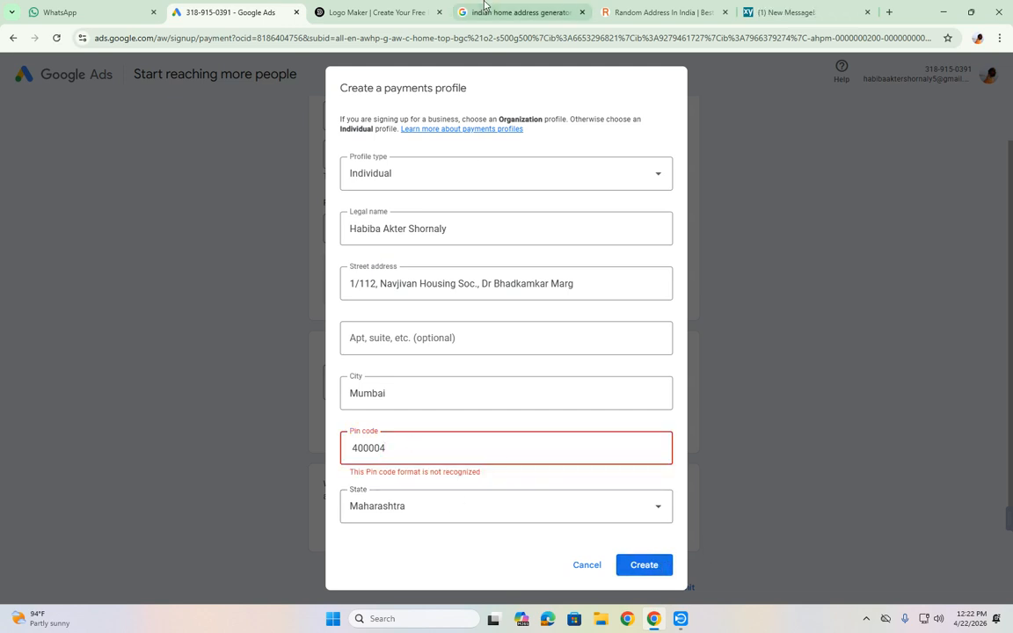
Step: Check the first generated address's zip code, state and city on BestRandoms against the Google Ads payments profile entries
{"action": "left_click", "coordinate": [638, 12]}
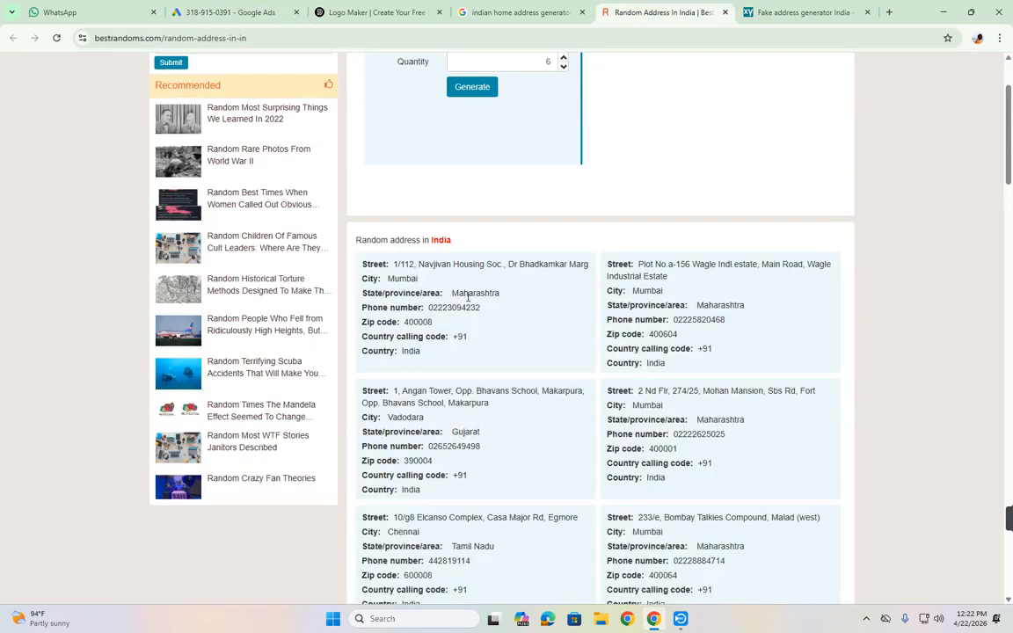
{"action": "triple_click", "coordinate": [425, 320]}
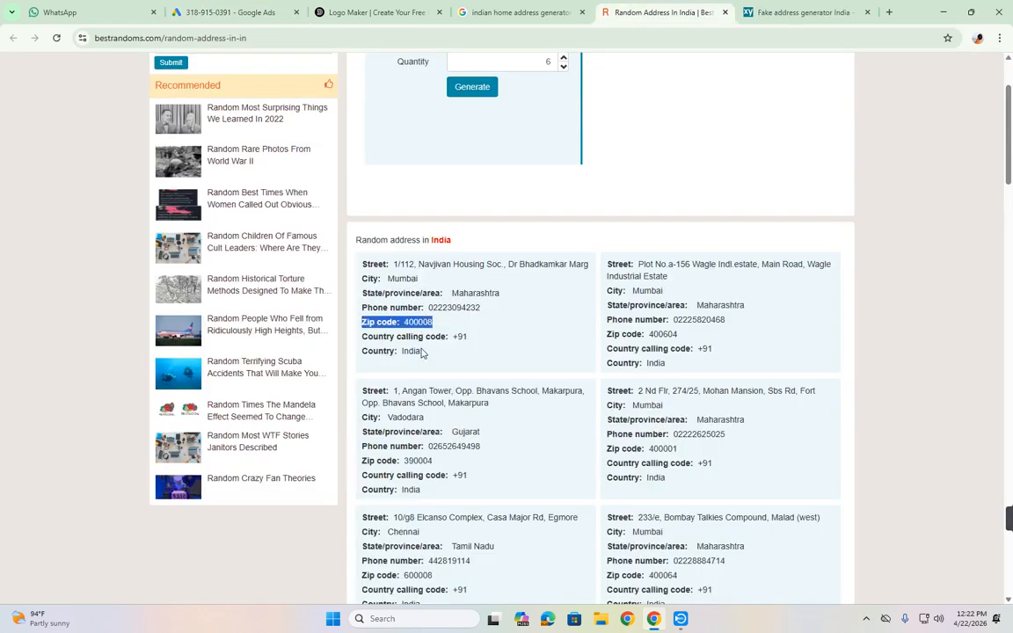
{"action": "scroll", "coordinate": [421, 352], "scroll_direction": "down", "scroll_amount": 2}
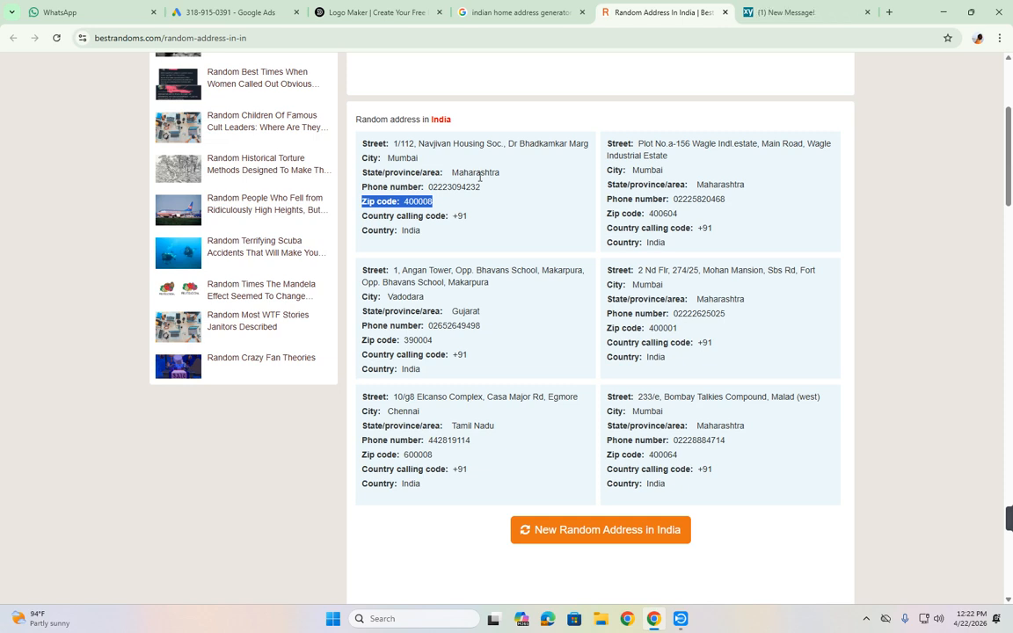
{"action": "left_click", "coordinate": [478, 172]}
{"action": "left_click_drag", "start_coordinate": [501, 176], "coordinate": [454, 167]}
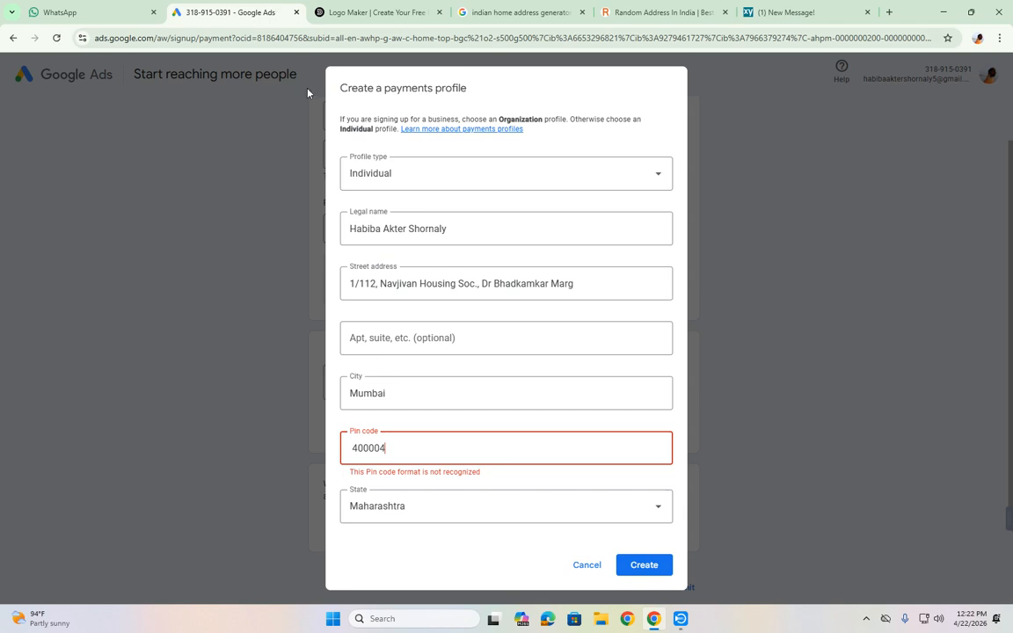
{"action": "left_click", "coordinate": [227, 13]}
{"action": "left_click", "coordinate": [400, 394]}
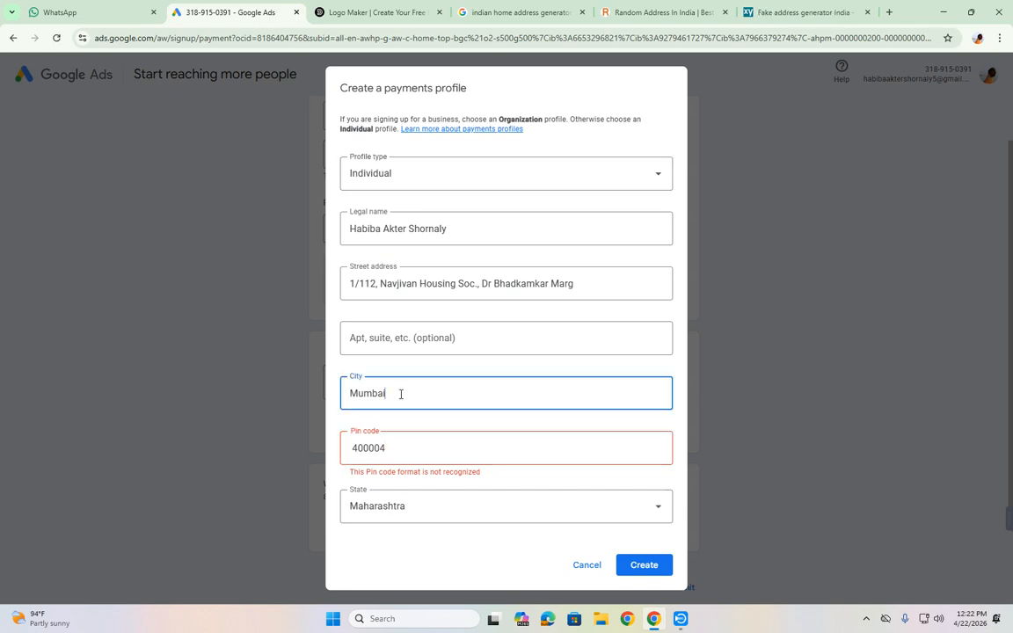
{"action": "left_click", "coordinate": [646, 12]}
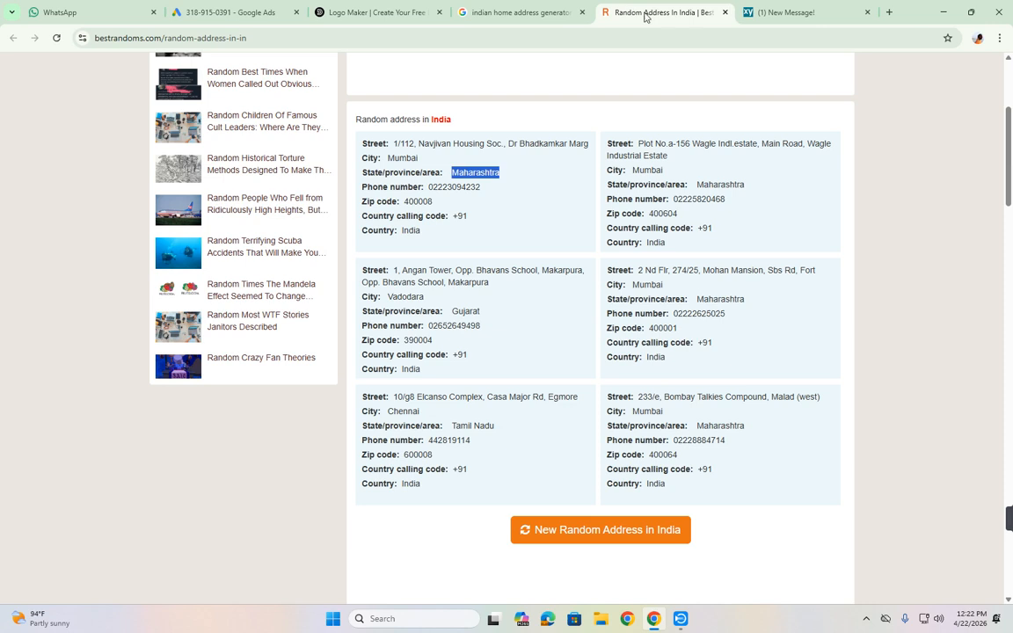
{"action": "triple_click", "coordinate": [404, 156]}
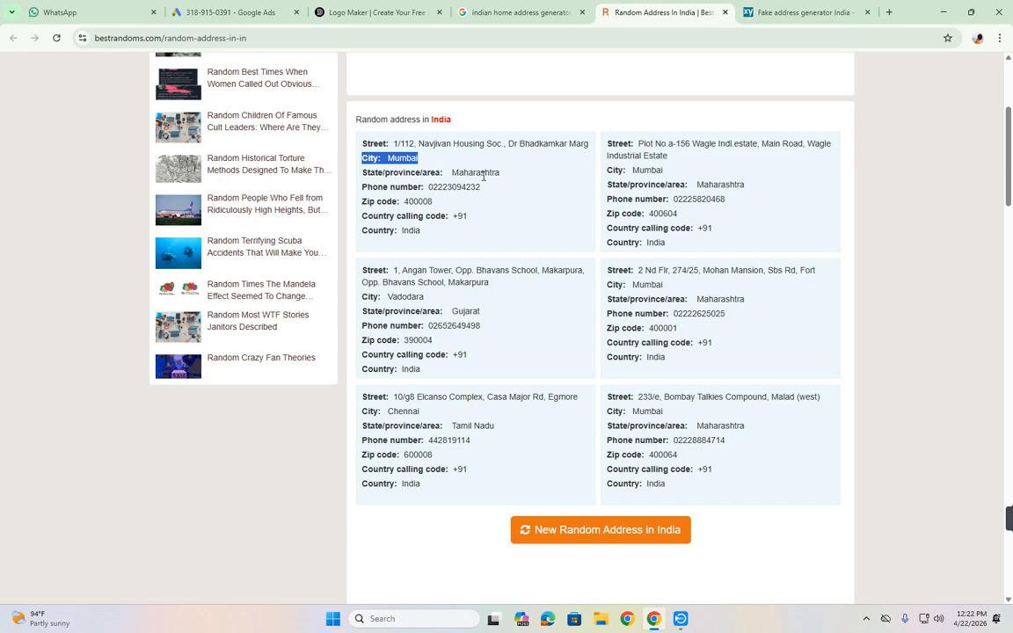
Step: Copy the zip code of the second generated address, the Mumbai one on Main Road, on the BestRandoms page
{"action": "triple_click", "coordinate": [671, 214]}
{"action": "left_click", "coordinate": [678, 217]}
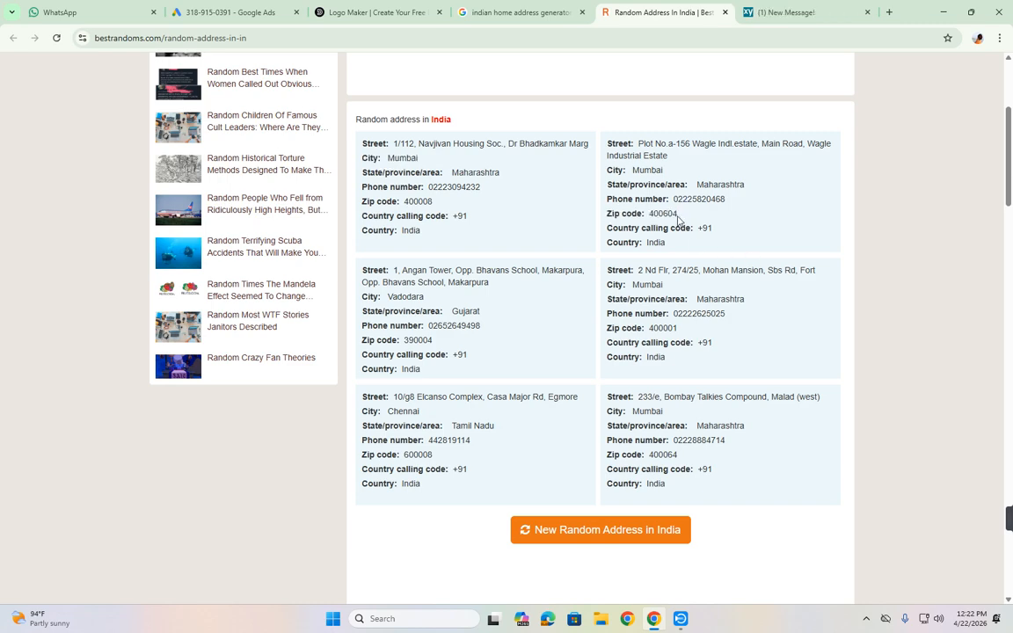
{"action": "left_click_drag", "start_coordinate": [677, 217], "coordinate": [651, 213]}
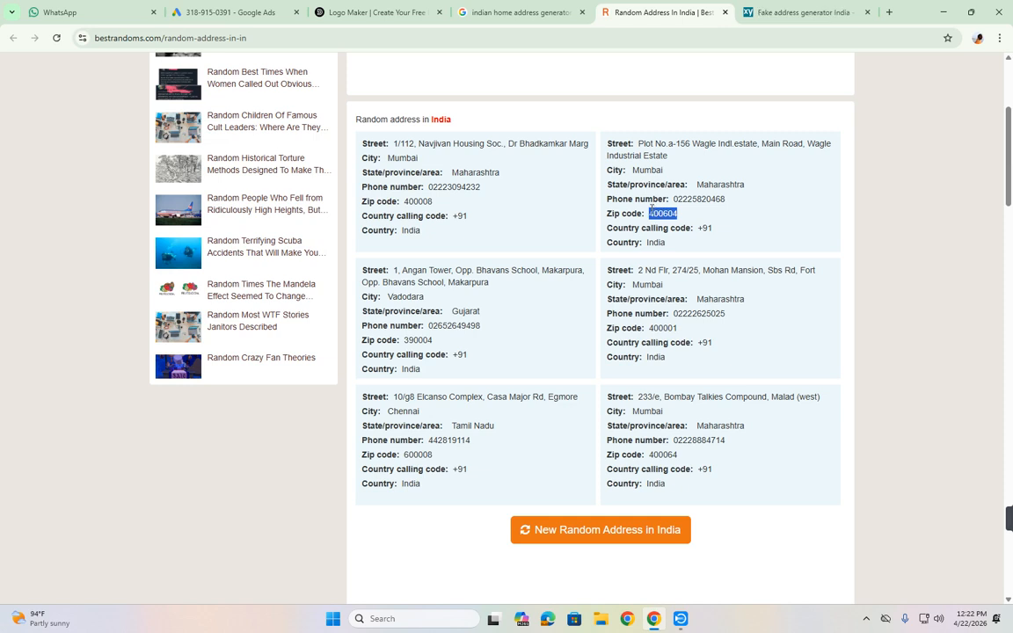
Step: Return to the Google Ads payments profile, replace its pin code with the copied zip code, and create the profile
{"action": "left_click", "coordinate": [230, 13]}
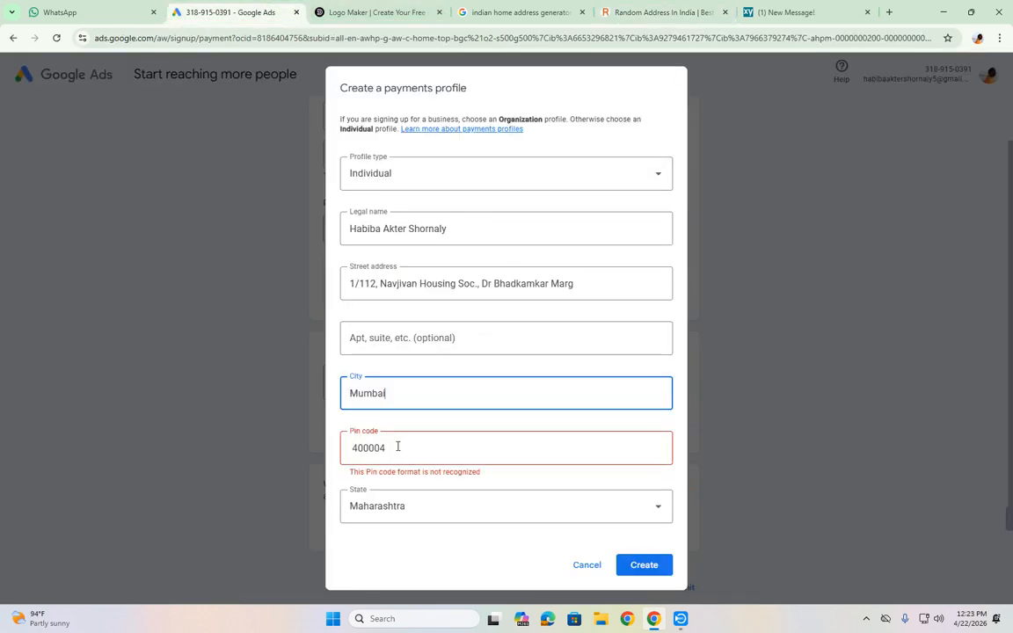
{"action": "left_click_drag", "start_coordinate": [396, 446], "coordinate": [325, 457]}
{"action": "key", "text": "ctrl+v"}
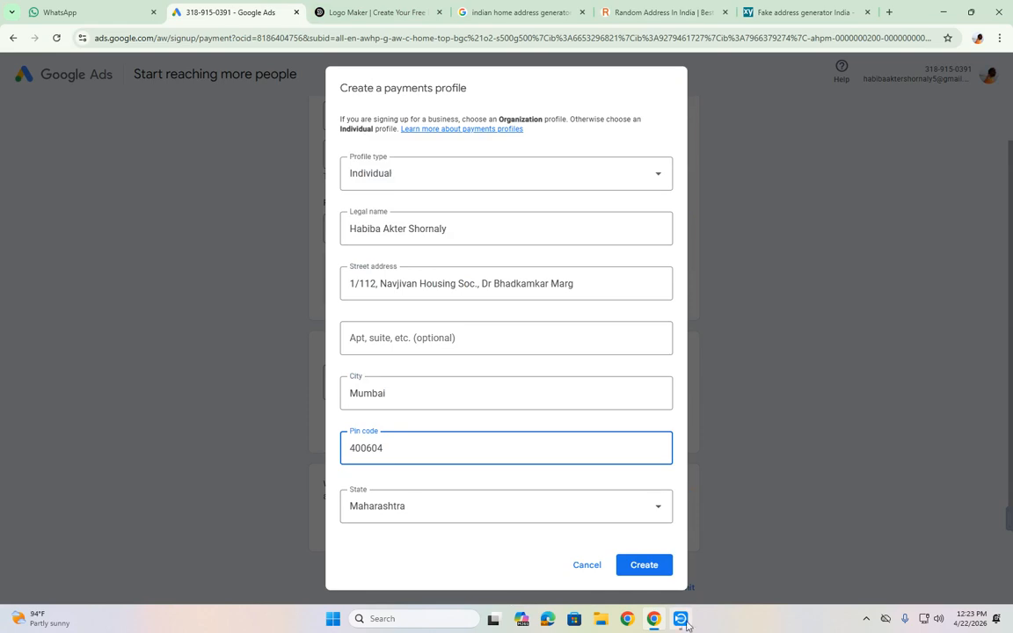
{"action": "left_click", "coordinate": [643, 565]}
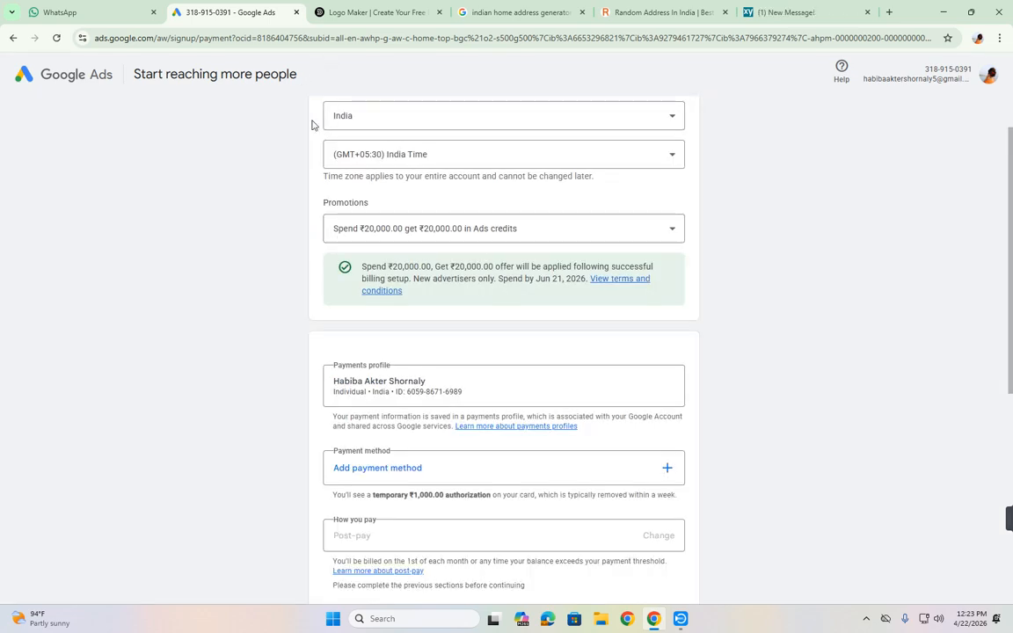
Step: Add Pay with Bank transfer as the payment method for the new account
{"action": "scroll", "coordinate": [837, 466], "scroll_direction": "down", "scroll_amount": 2}
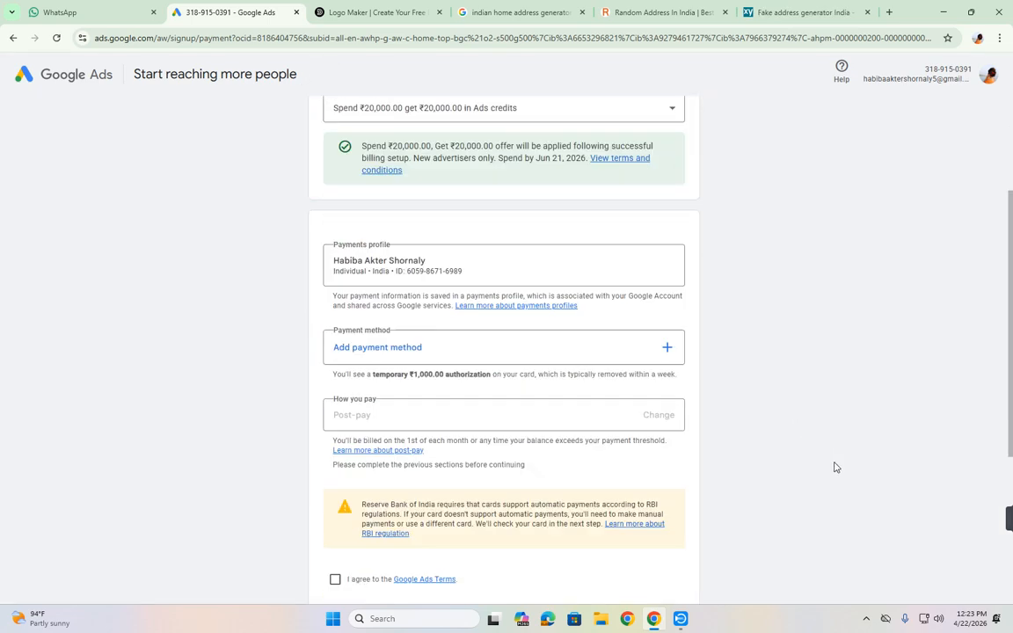
{"action": "scroll", "coordinate": [835, 473], "scroll_direction": "down", "scroll_amount": 2}
{"action": "scroll", "coordinate": [835, 472], "scroll_direction": "down", "scroll_amount": 2}
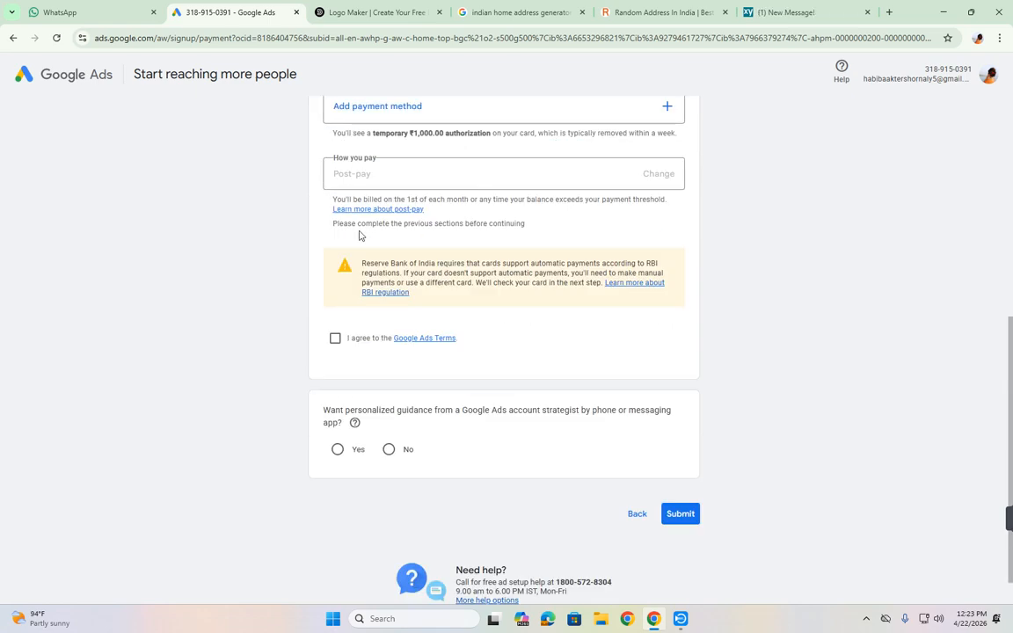
{"action": "left_click", "coordinate": [340, 348]}
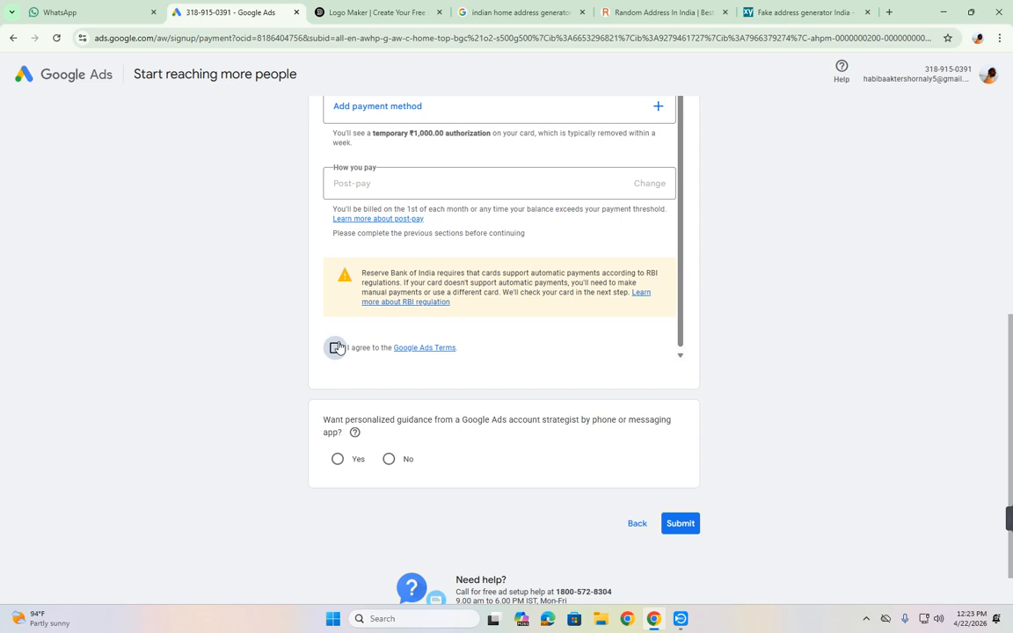
{"action": "scroll", "coordinate": [343, 308], "scroll_direction": "up", "scroll_amount": 2}
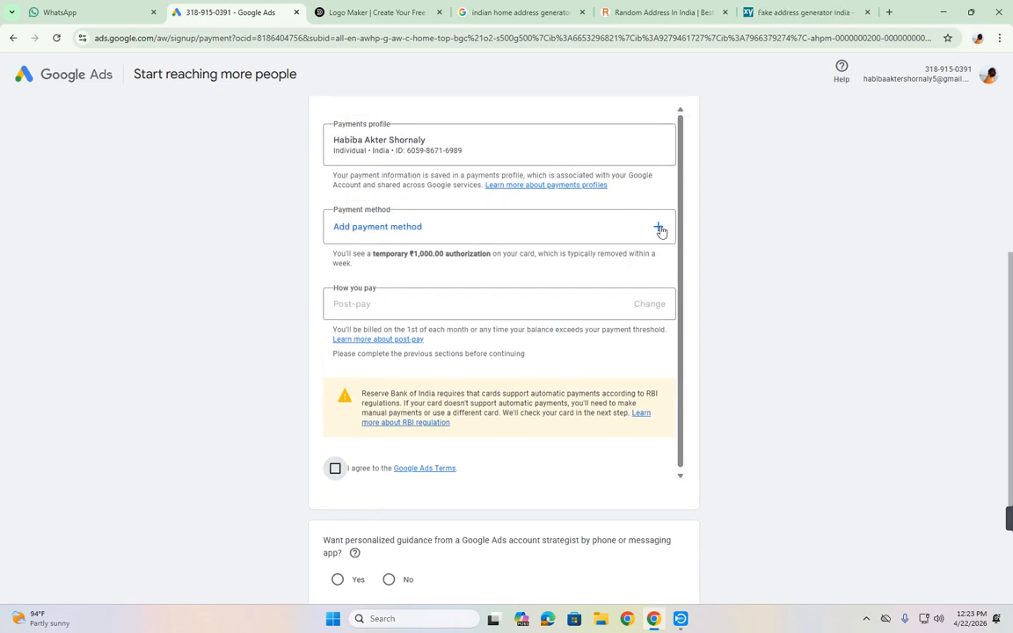
{"action": "left_click", "coordinate": [666, 231]}
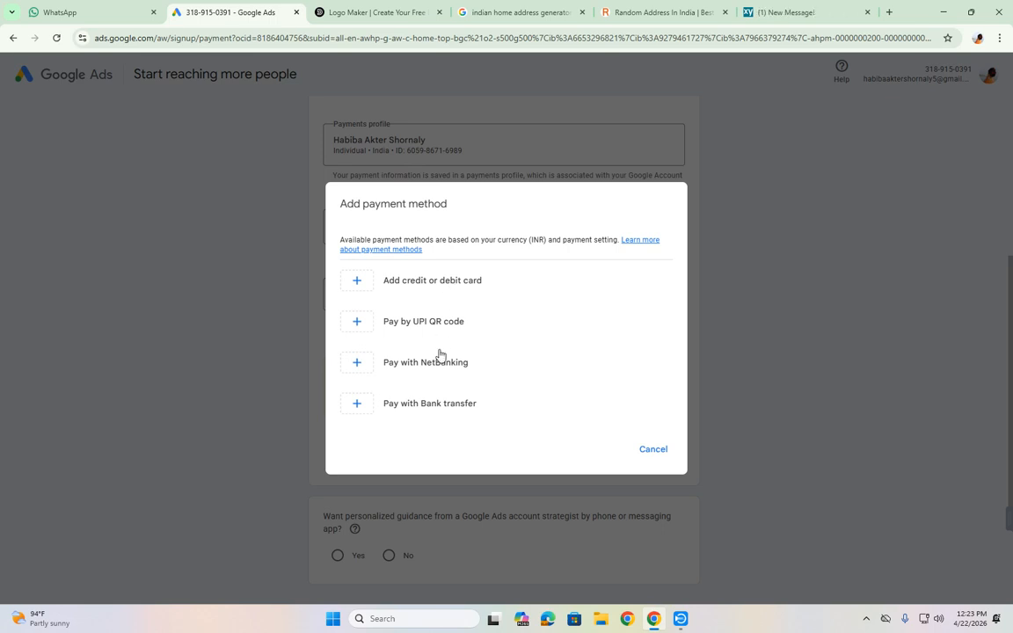
{"action": "left_click", "coordinate": [438, 409]}
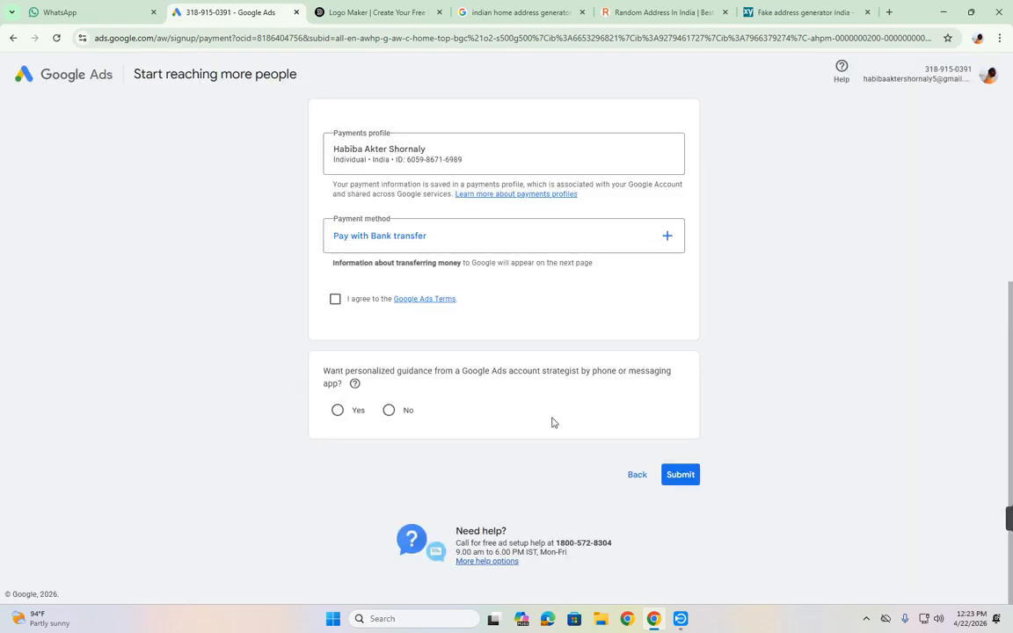
Step: Agree to the Google Ads Terms and answer No to personalized guidance from an account strategist
{"action": "left_click", "coordinate": [336, 299]}
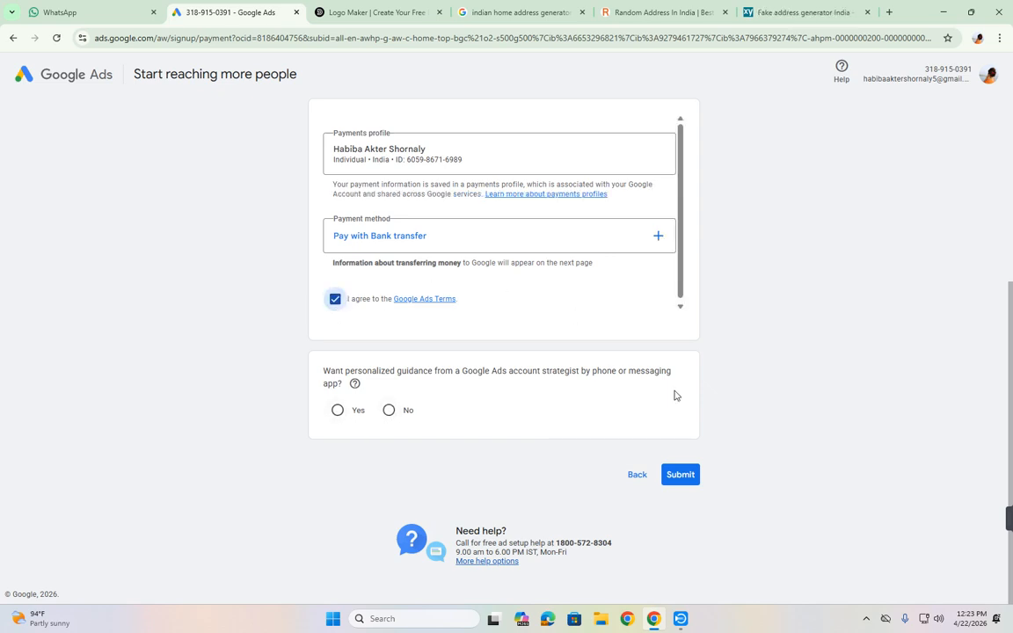
{"action": "left_click", "coordinate": [336, 410]}
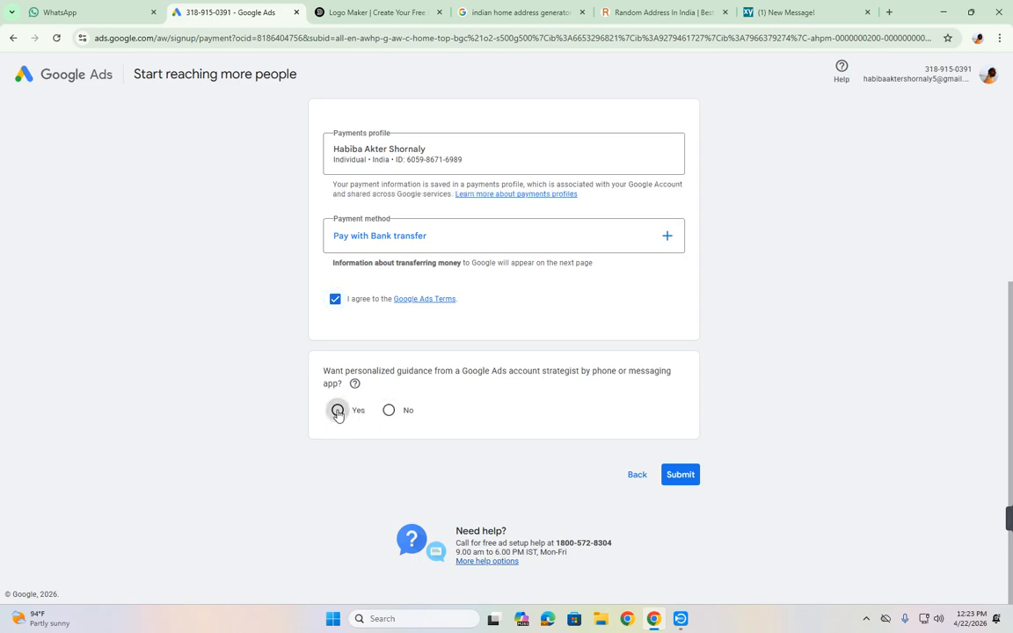
{"action": "left_click", "coordinate": [389, 410]}
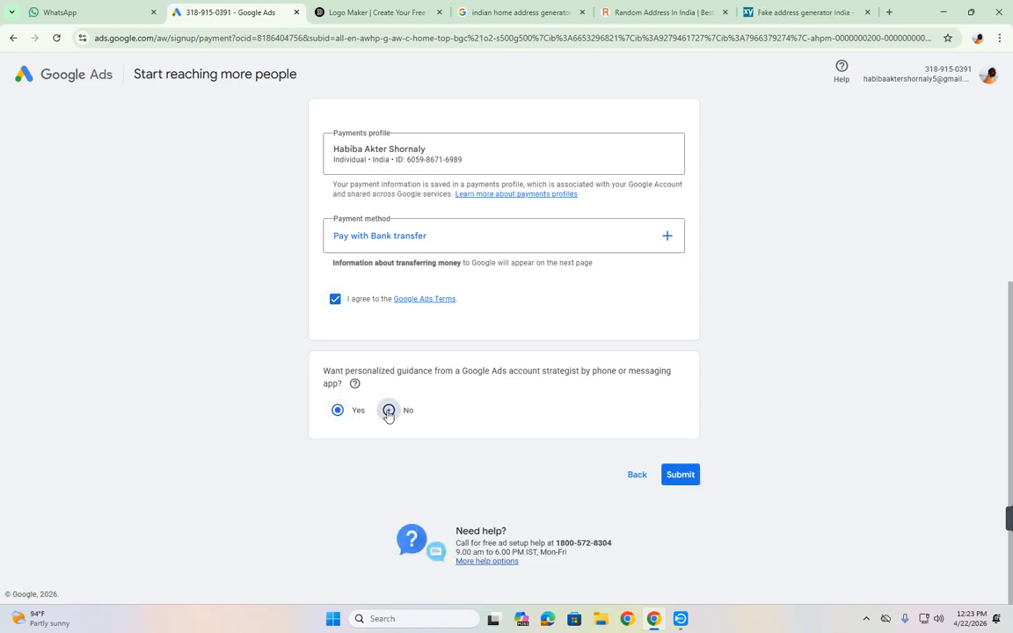
Step: Submit the signup, complete the bank transfer information page without printing it, and continue to the advertiser questions
{"action": "left_click", "coordinate": [683, 477]}
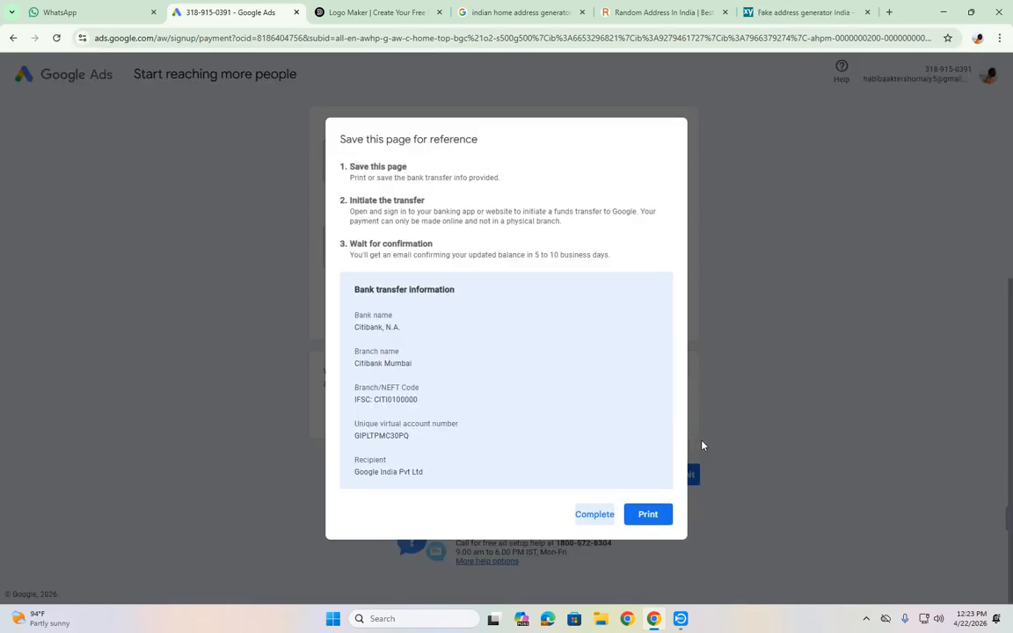
{"action": "left_click", "coordinate": [593, 514]}
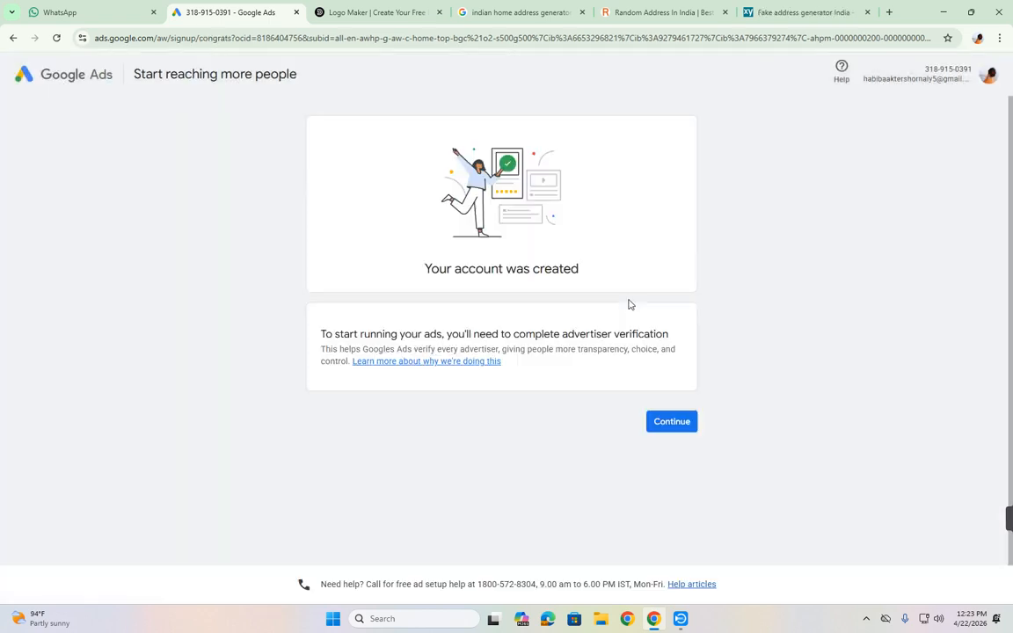
{"action": "left_click", "coordinate": [663, 429]}
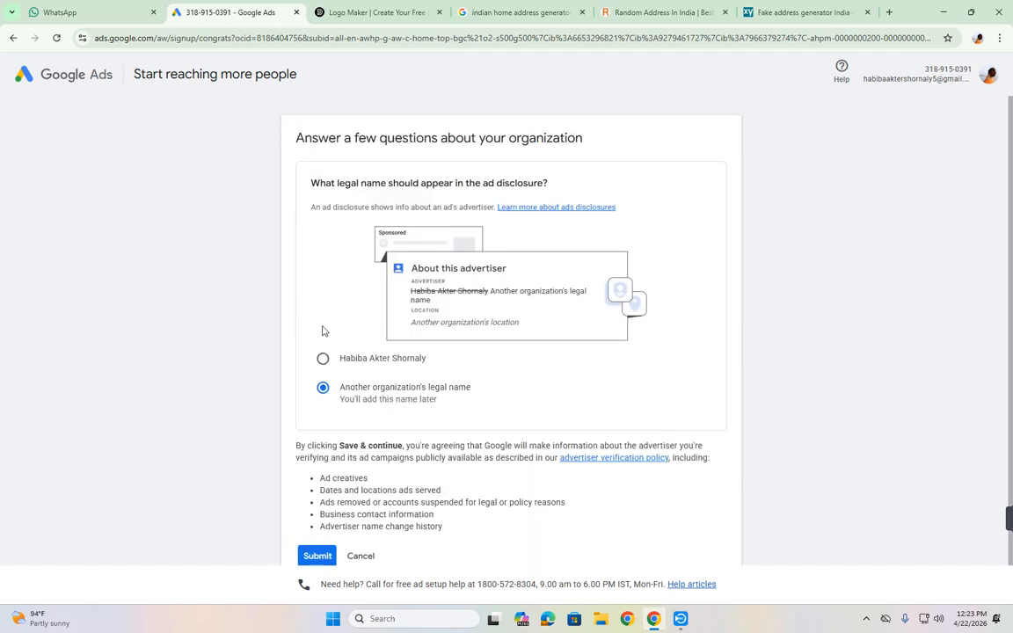
Step: Select the account holder's own legal name for the ad disclosure, declare no management of other organizations' accounts, and submit
{"action": "scroll", "coordinate": [324, 345], "scroll_direction": "down", "scroll_amount": 2}
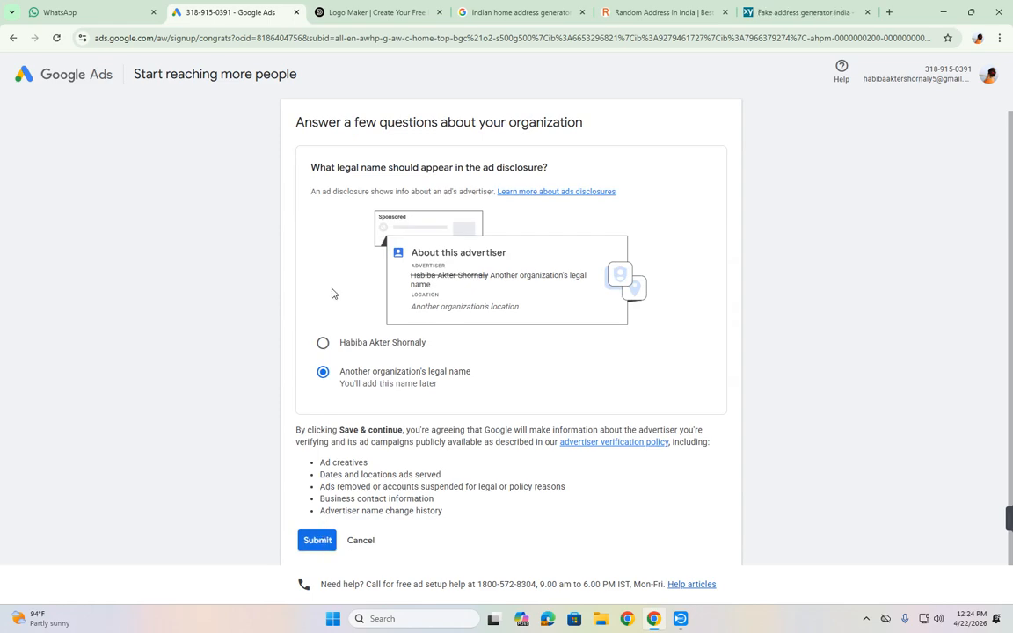
{"action": "left_click", "coordinate": [321, 345]}
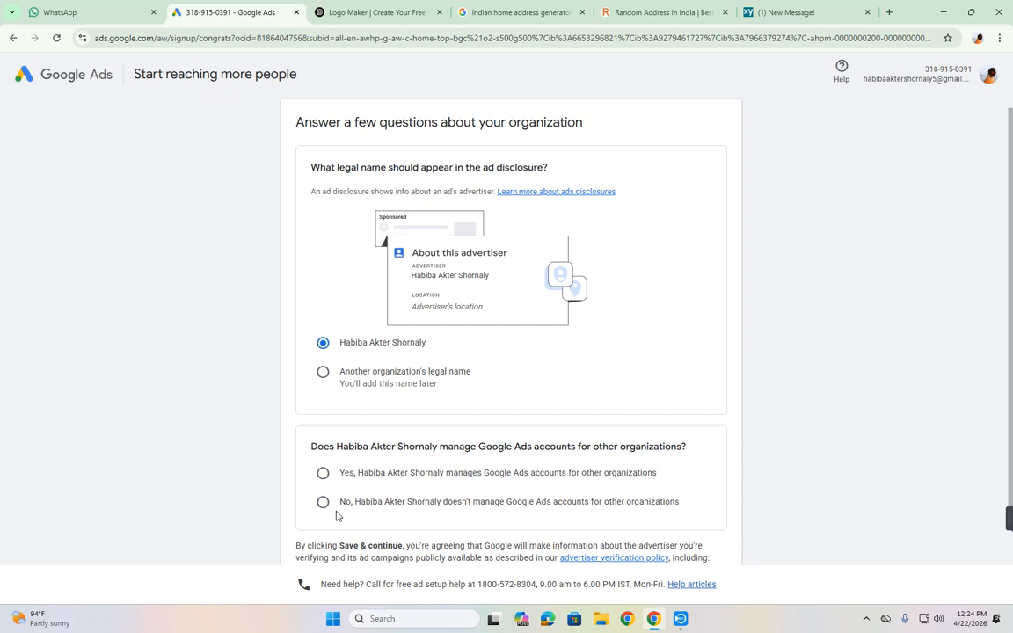
{"action": "left_click", "coordinate": [322, 502]}
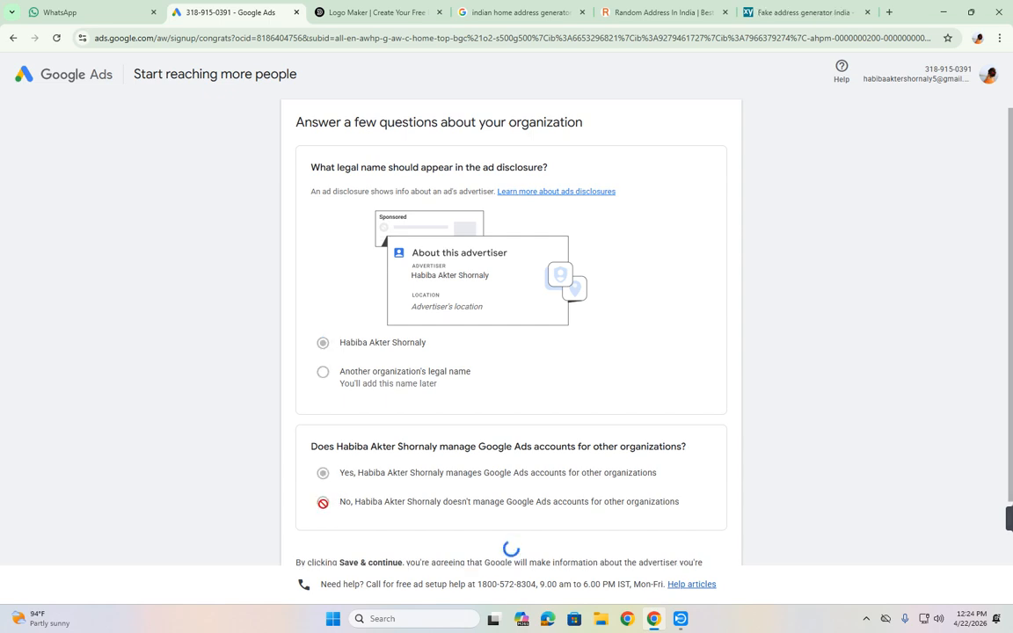
{"action": "scroll", "coordinate": [315, 466], "scroll_direction": "down", "scroll_amount": 2}
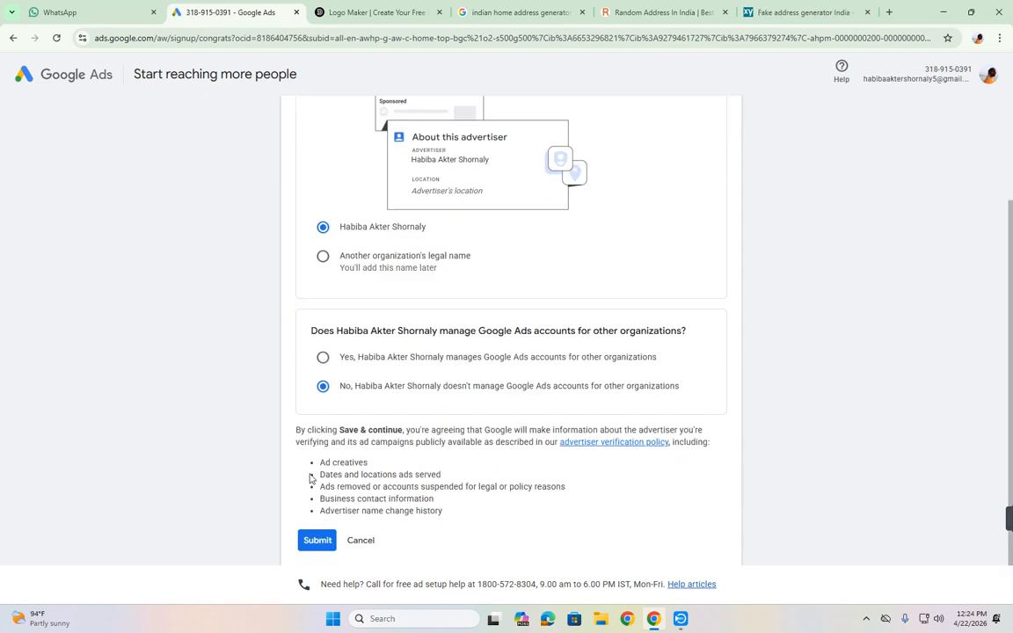
{"action": "left_click", "coordinate": [321, 545]}
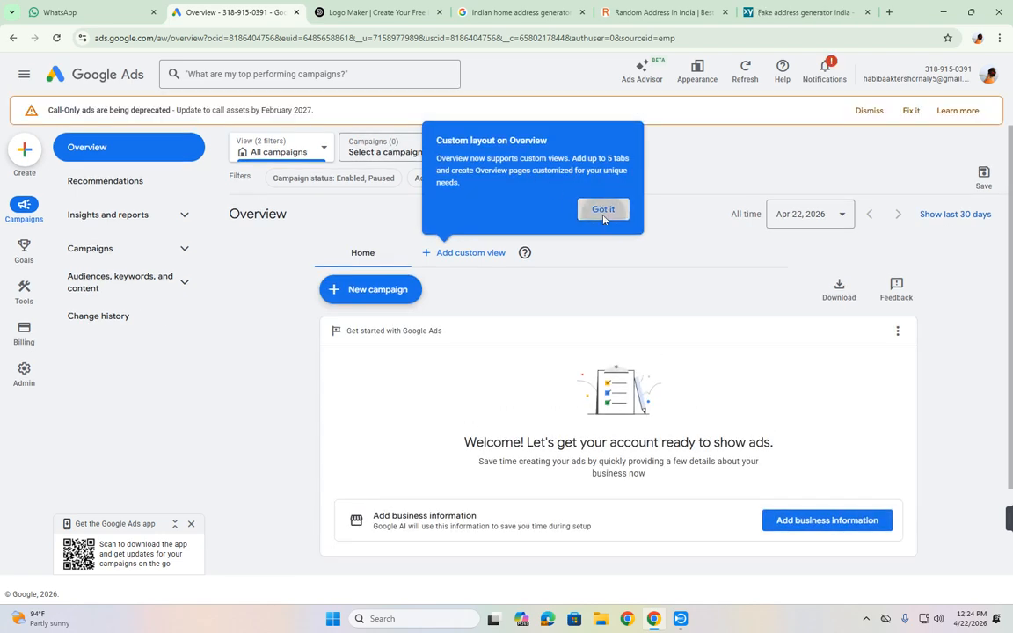
Step: Dismiss the custom layout tip on the Overview page and cancel creating a new customized view
{"action": "left_click", "coordinate": [603, 211]}
{"action": "left_click", "coordinate": [472, 397]}
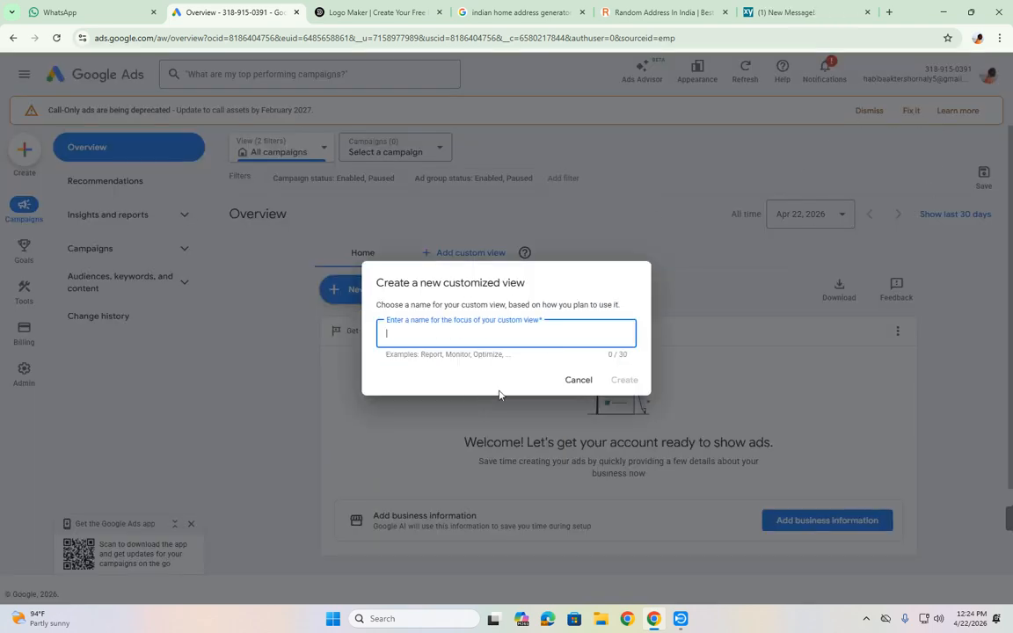
{"action": "left_click", "coordinate": [579, 380]}
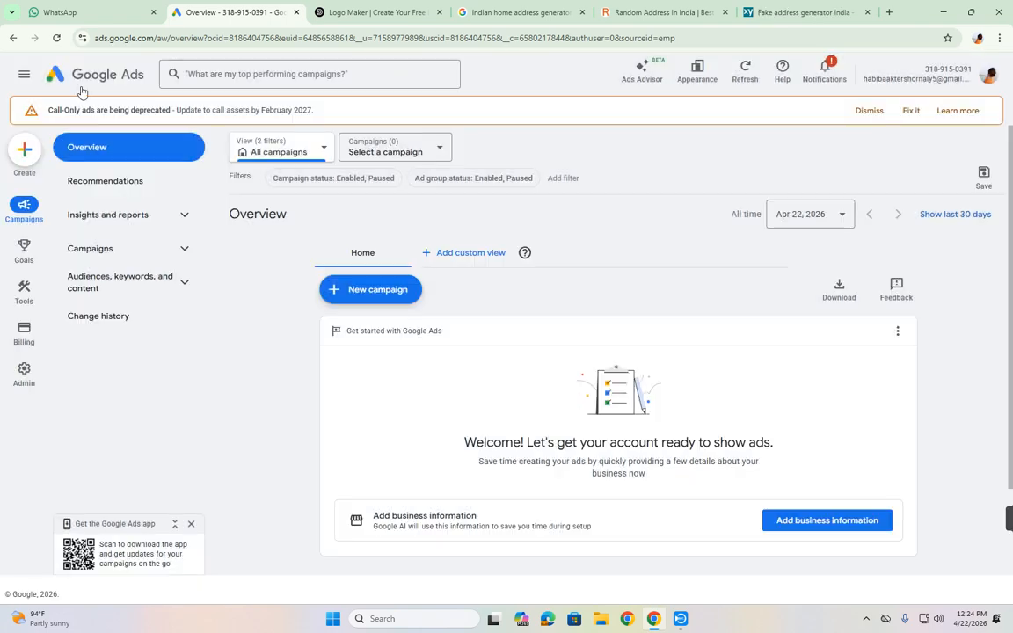
{"action": "left_click", "coordinate": [26, 163]}
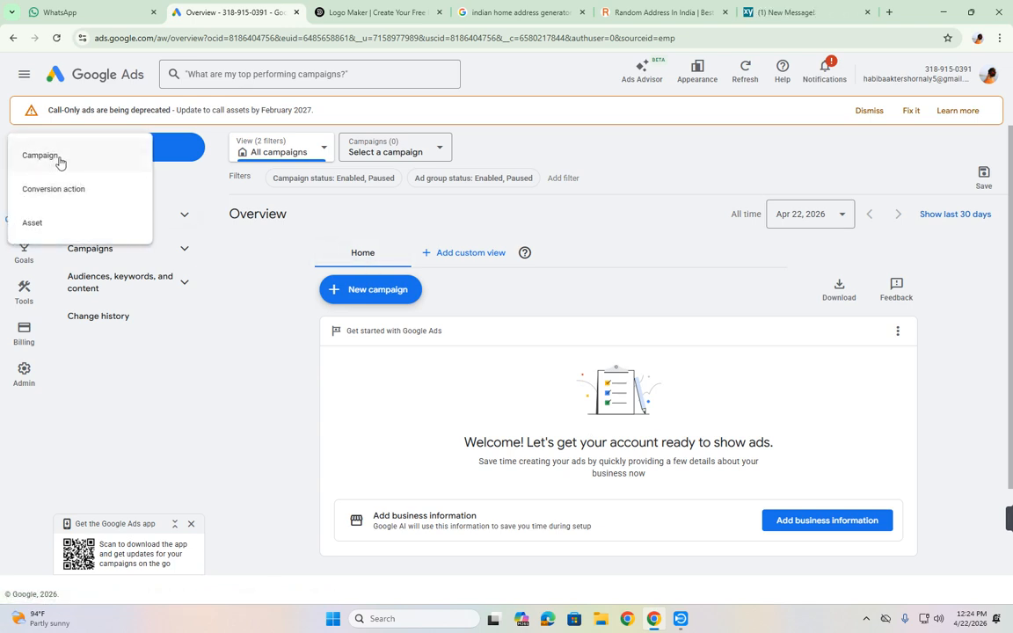
{"action": "left_click", "coordinate": [739, 171]}
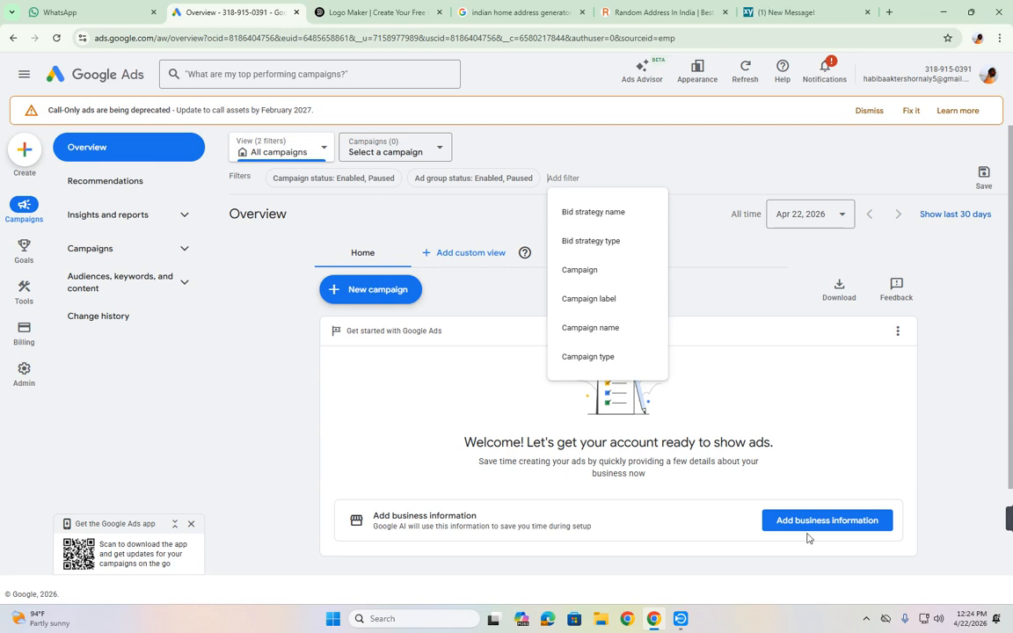
{"action": "left_click", "coordinate": [679, 621]}
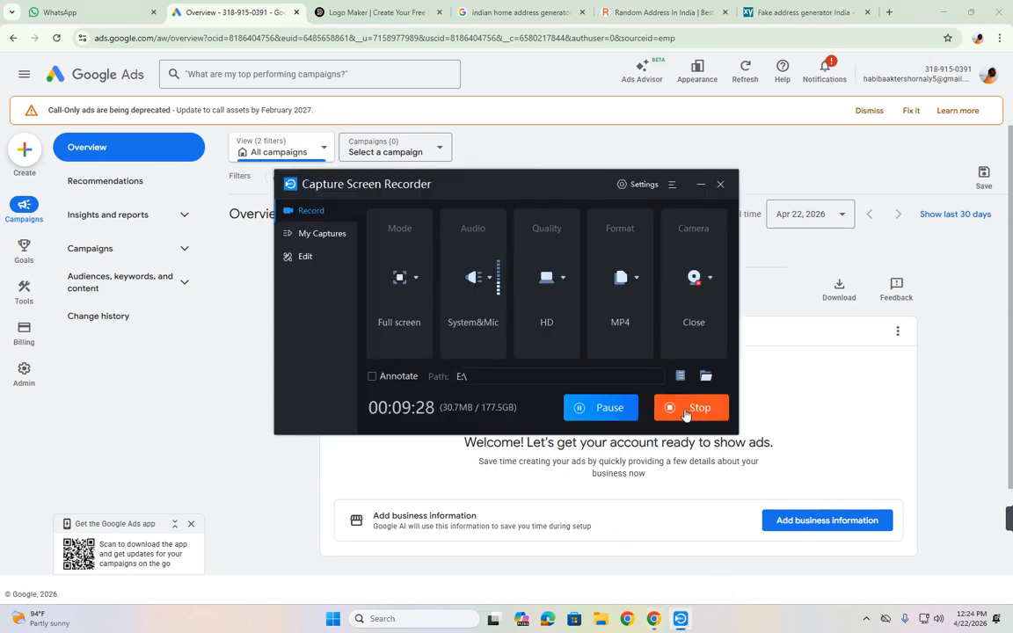